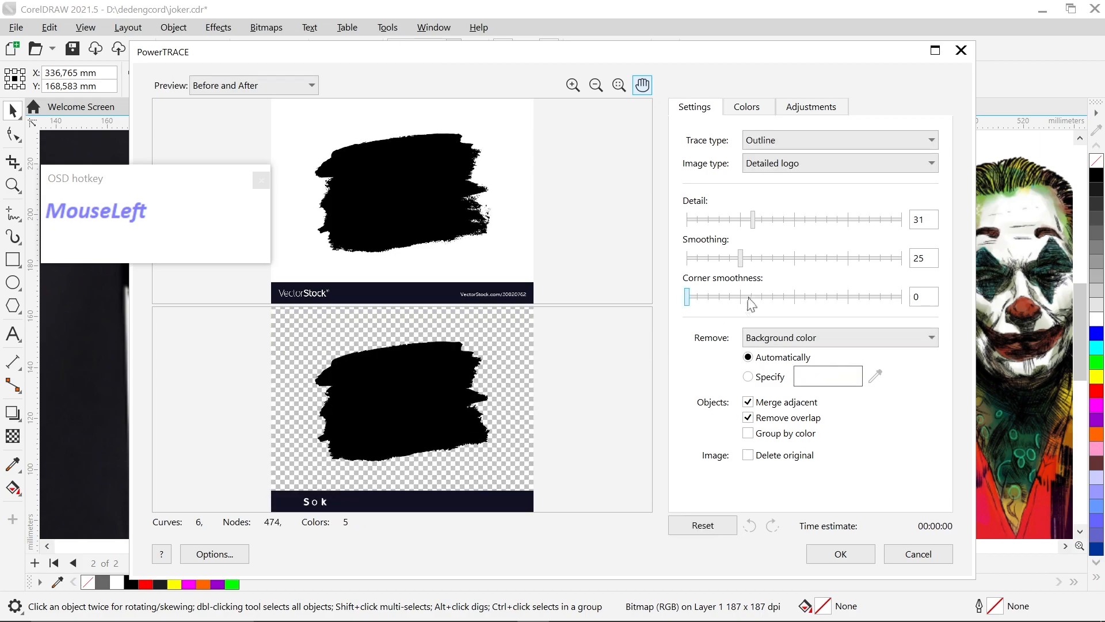
- Raise the outline trace's Detail to 92 and accept the trace of the brush-stroke bitmap
{"action": "mouse_move", "coordinate": [761, 230]}
{"action": "left_mouse_down"}
{"action": "mouse_move", "coordinate": [869, 235]}
{"action": "mouse_move", "coordinate": [761, 221]}
{"action": "left_mouse_up"}
{"action": "left_click_drag", "start_coordinate": [852, 227], "coordinate": [915, 237]}
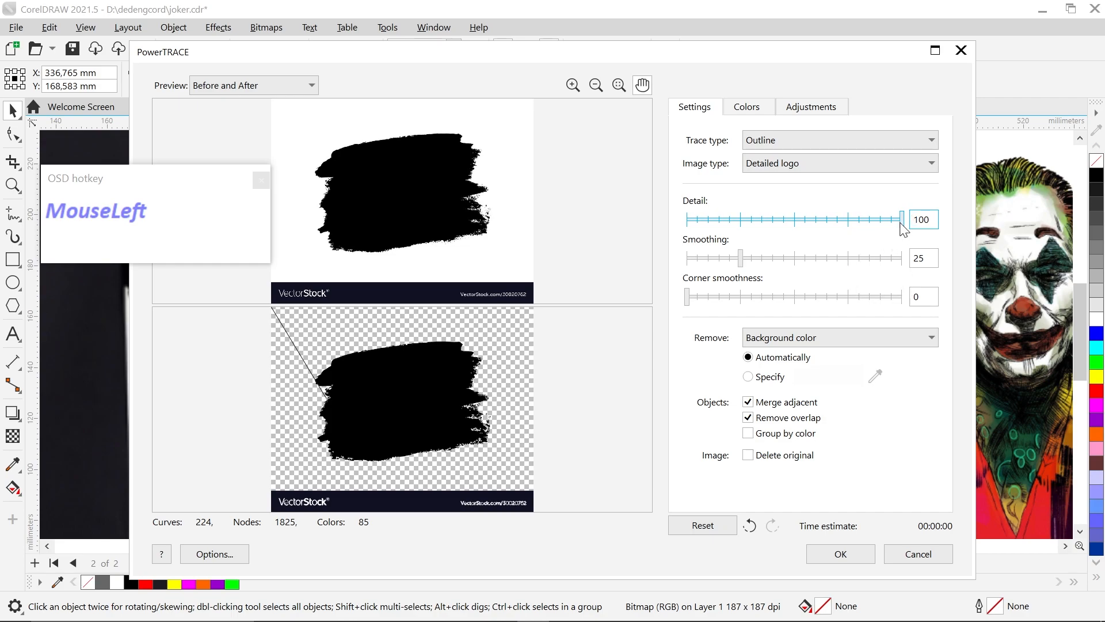
{"action": "left_click_drag", "start_coordinate": [905, 227], "coordinate": [888, 231]}
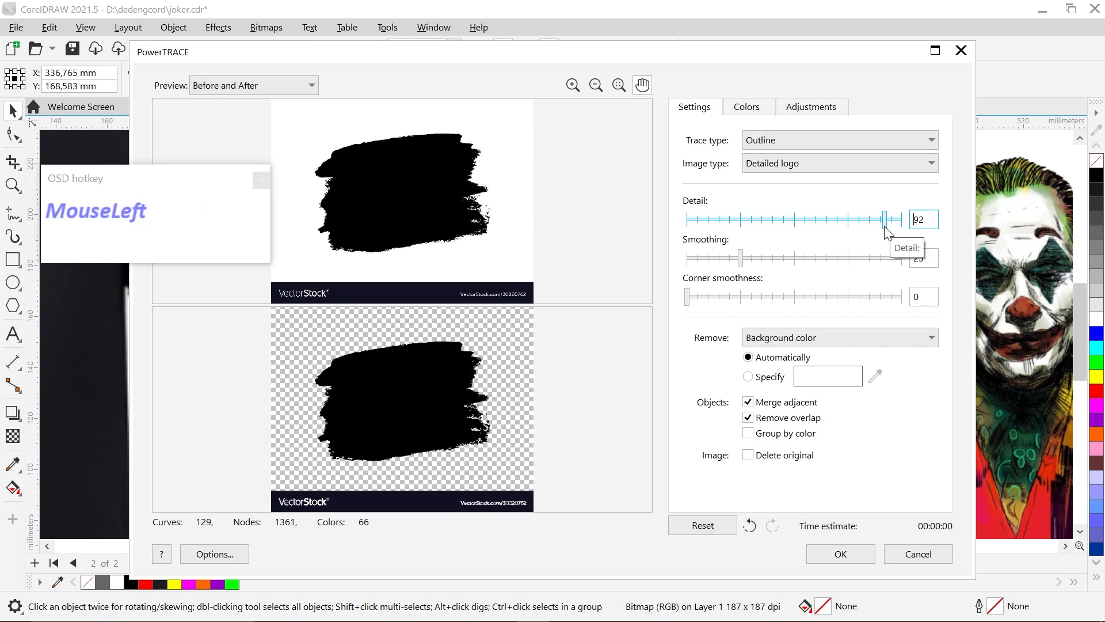
{"action": "left_click", "coordinate": [842, 553]}
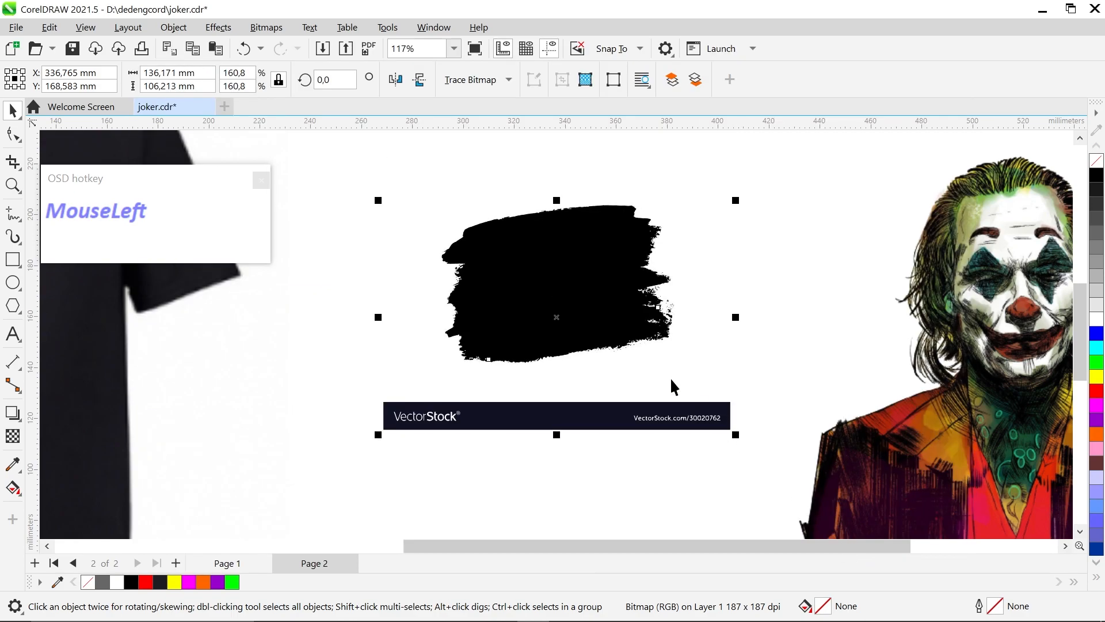
- Move the traced brush-stroke group up beside the shirt and delete the original bitmap beneath it
{"action": "scroll", "coordinate": [627, 322], "scroll_direction": "up", "scroll_amount": 3}
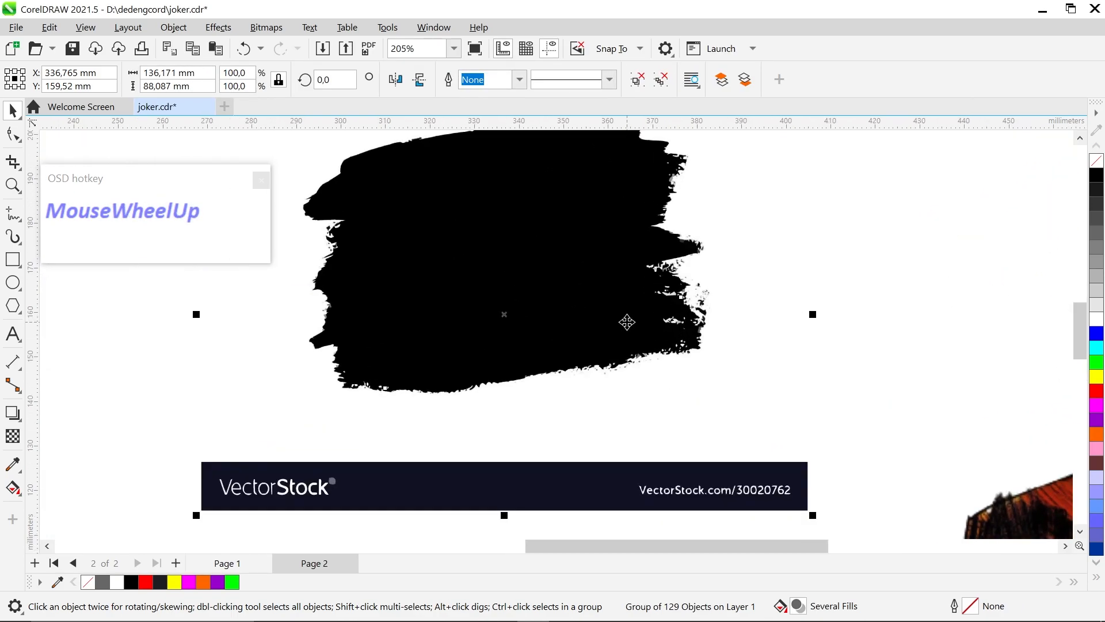
{"action": "scroll", "coordinate": [626, 323], "scroll_direction": "down", "scroll_amount": 8}
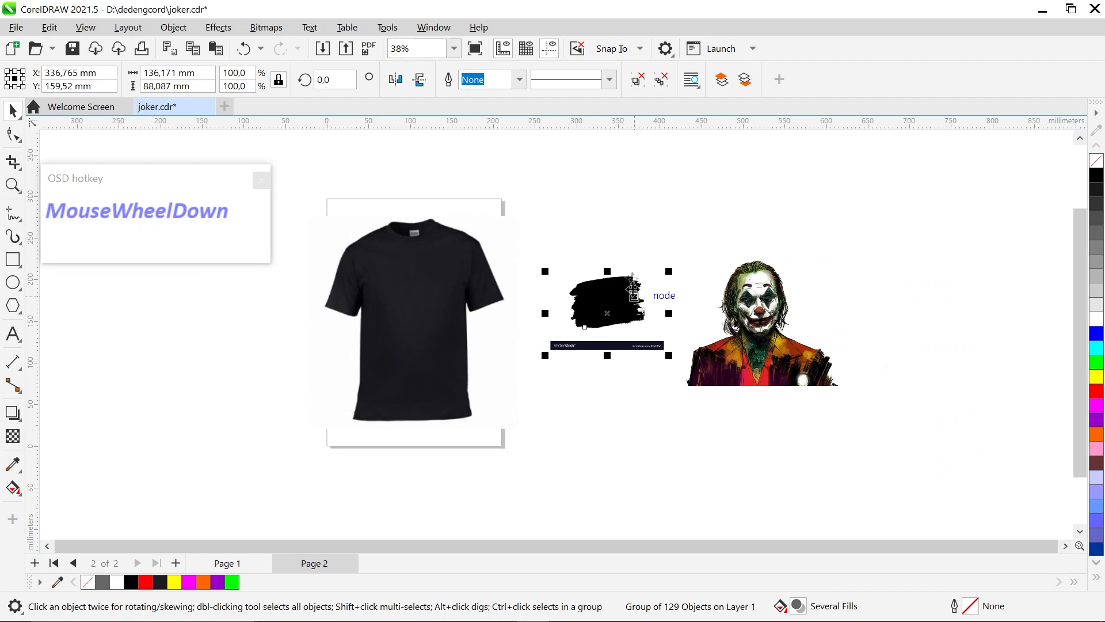
{"action": "mouse_move", "coordinate": [624, 313]}
{"action": "left_mouse_down"}
{"action": "mouse_move", "coordinate": [624, 324]}
{"action": "mouse_move", "coordinate": [586, 202]}
{"action": "left_mouse_up"}
{"action": "left_click", "coordinate": [632, 322]}
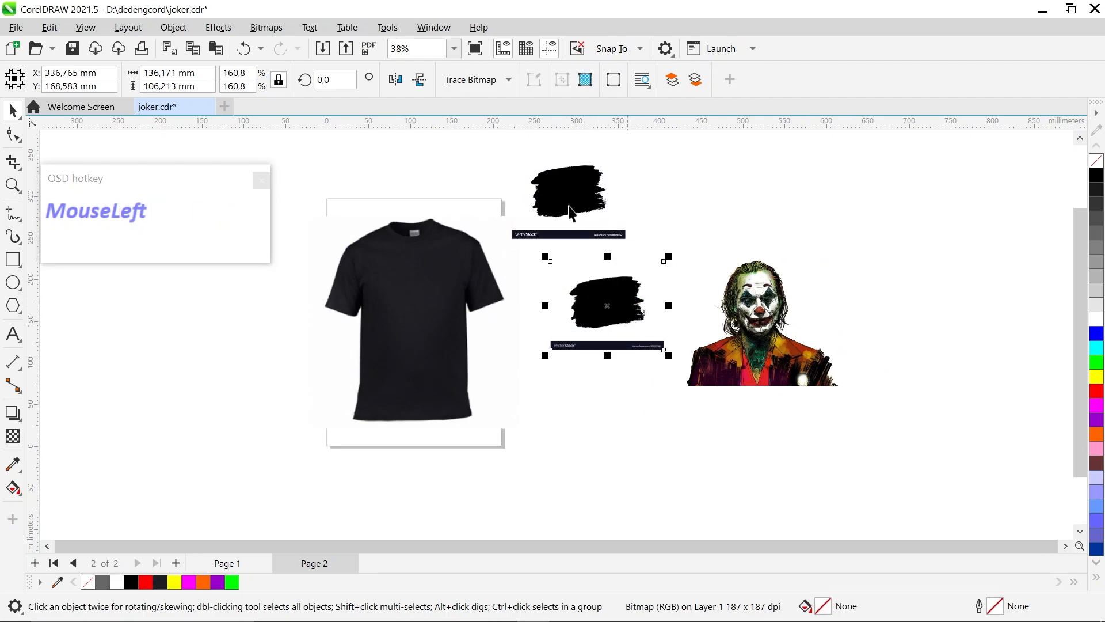
{"action": "scroll", "coordinate": [570, 212], "scroll_direction": "up", "scroll_amount": 5}
{"action": "scroll", "coordinate": [584, 385], "scroll_direction": "down", "scroll_amount": 1}
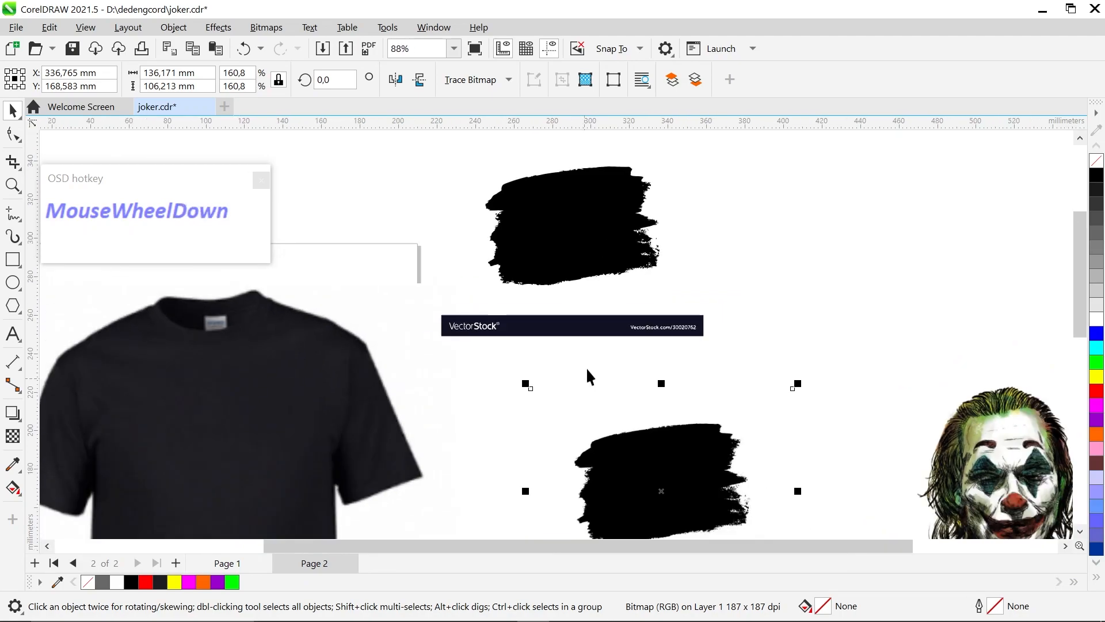
{"action": "key", "text": "Delete"}
- Ungroup the traced brush-stroke artwork
{"action": "scroll", "coordinate": [578, 285], "scroll_direction": "down", "scroll_amount": 1}
{"action": "scroll", "coordinate": [578, 266], "scroll_direction": "up", "scroll_amount": 2}
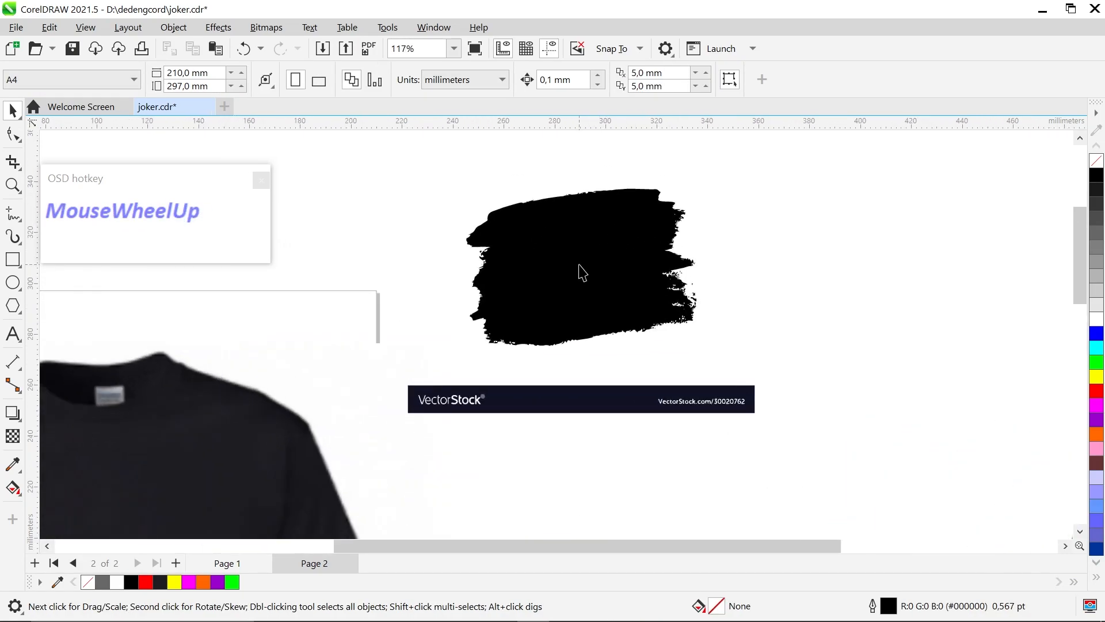
{"action": "scroll", "coordinate": [581, 270], "scroll_direction": "up", "scroll_amount": 2}
{"action": "left_click", "coordinate": [580, 271]}
{"action": "scroll", "coordinate": [661, 382], "scroll_direction": "down", "scroll_amount": 1}
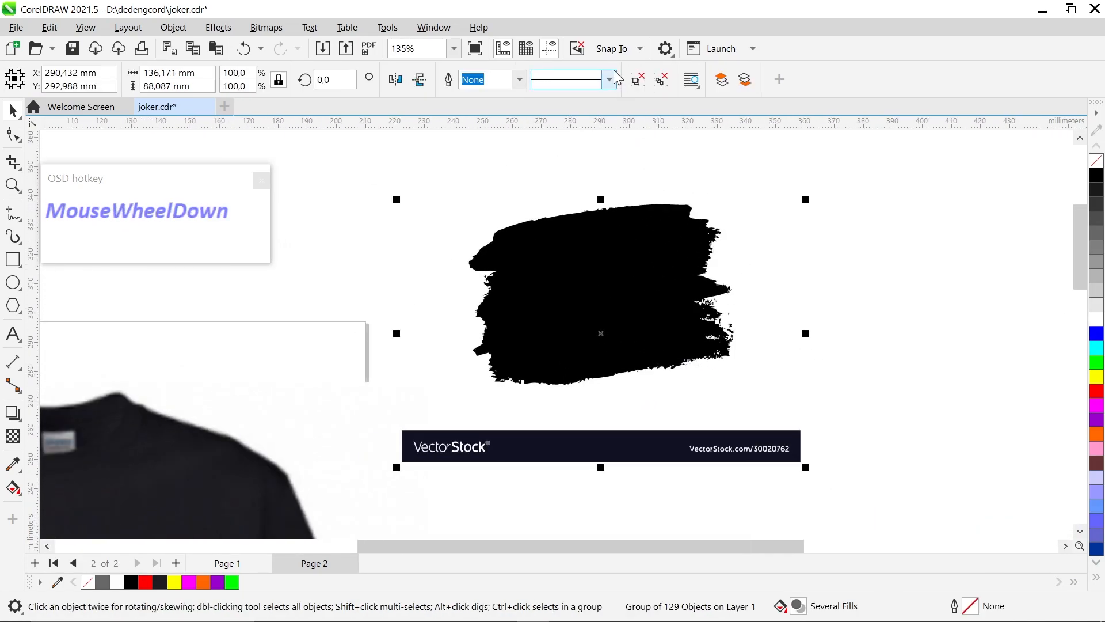
{"action": "left_click", "coordinate": [637, 79]}
- Delete the VectorStock banner pieces below the traced brush stroke
{"action": "scroll", "coordinate": [719, 327], "scroll_direction": "down", "scroll_amount": 1}
{"action": "left_click", "coordinate": [847, 486]}
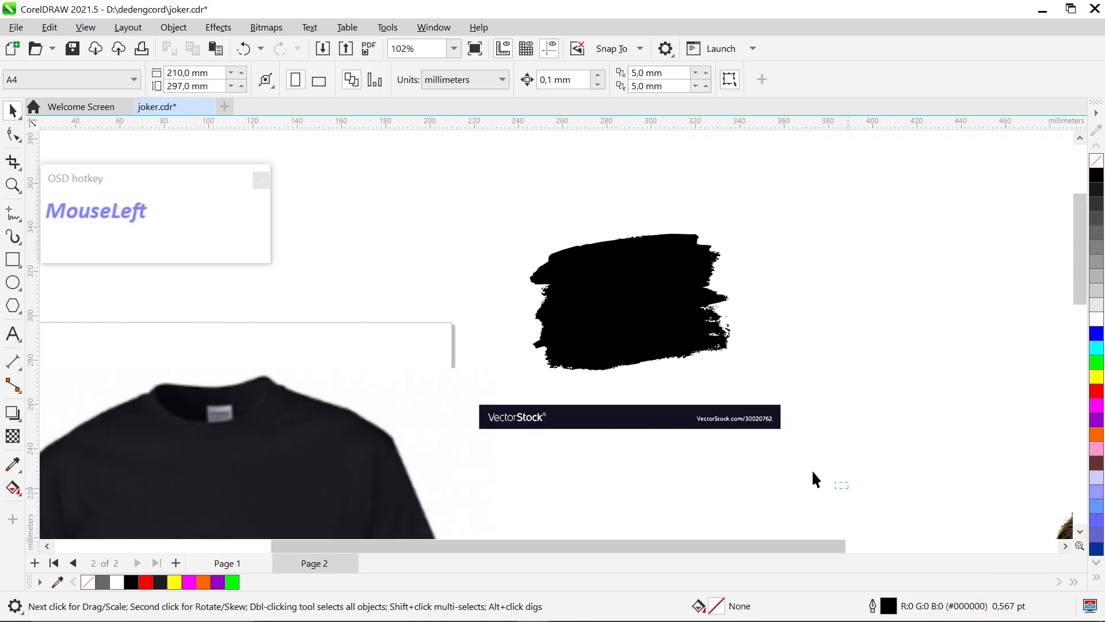
{"action": "left_click_drag", "start_coordinate": [475, 386], "coordinate": [459, 384]}
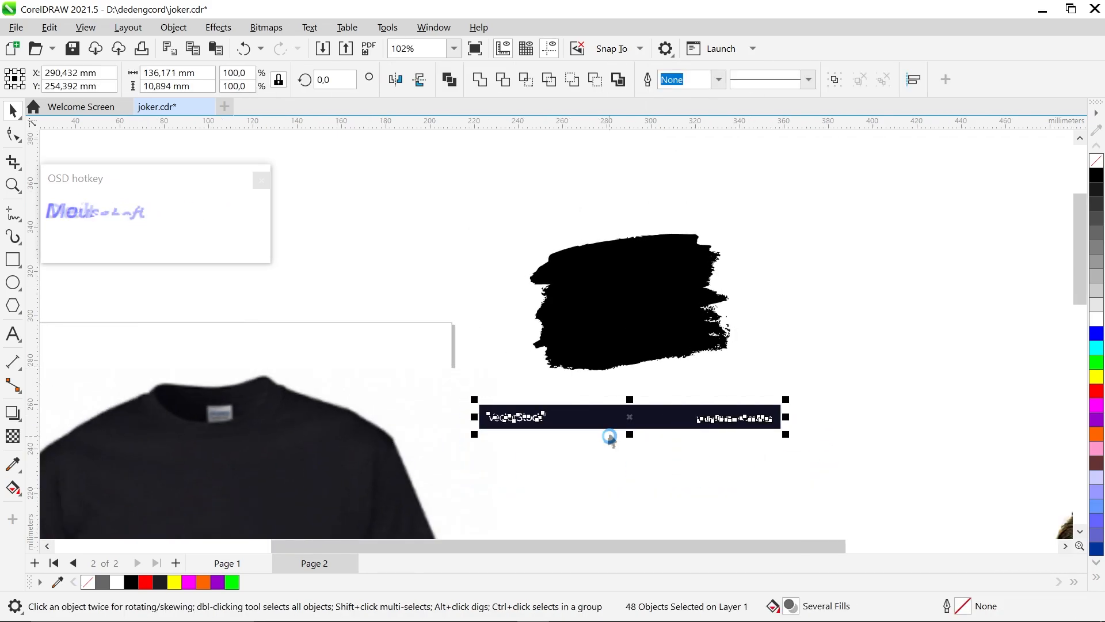
{"action": "key", "text": "Delete"}
- Centre the traced black brush-stroke shape on the page, over the shirt
{"action": "left_click", "coordinate": [637, 345]}
{"action": "scroll", "coordinate": [658, 295], "scroll_direction": "down", "scroll_amount": 1}
{"action": "scroll", "coordinate": [658, 295], "scroll_direction": "down", "scroll_amount": 1}
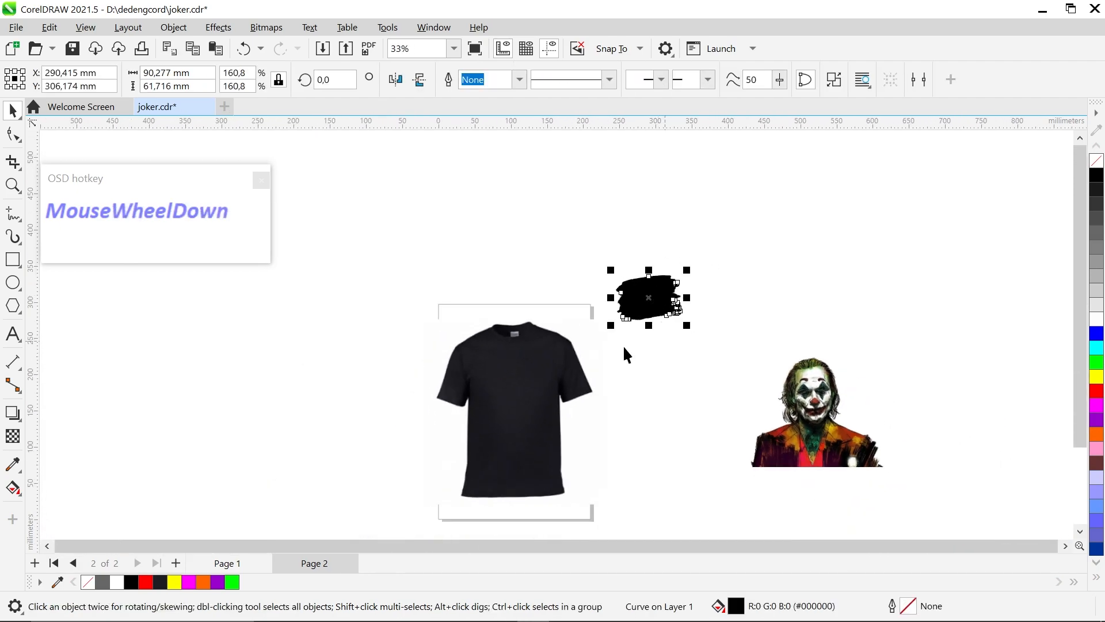
{"action": "key", "text": "p"}
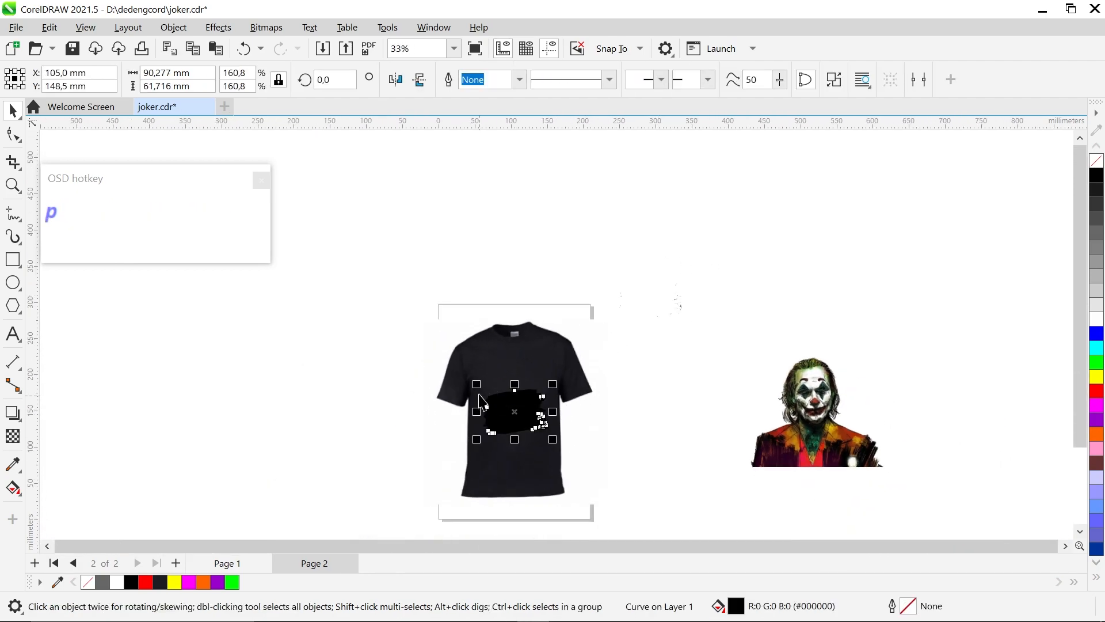
{"action": "scroll", "coordinate": [515, 437], "scroll_direction": "up", "scroll_amount": 4}
{"action": "scroll", "coordinate": [520, 436], "scroll_direction": "up", "scroll_amount": 2}
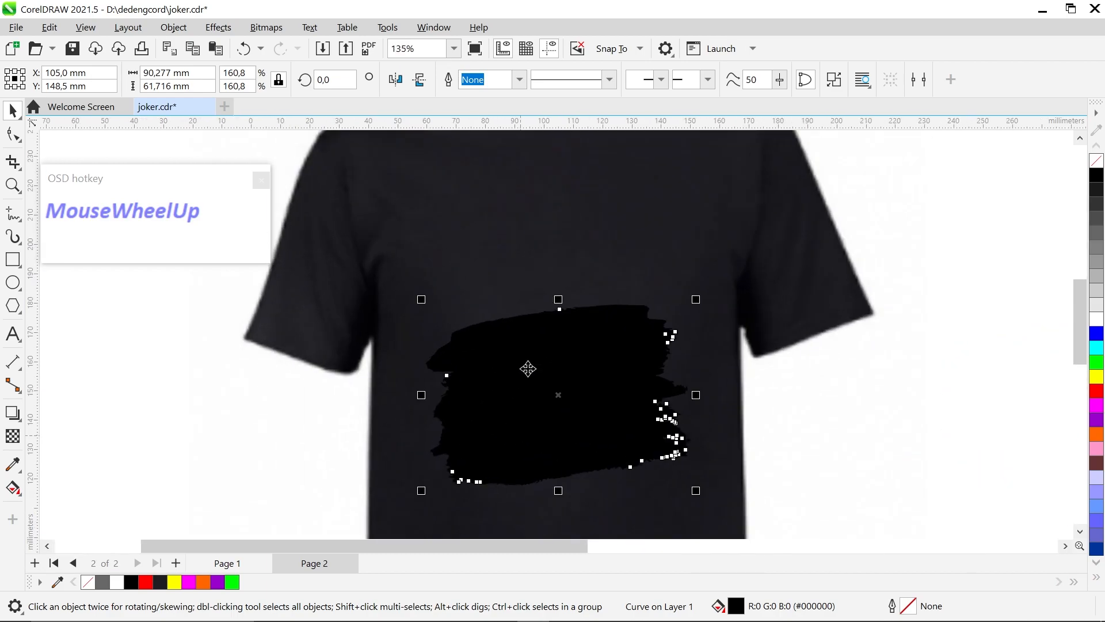
- Centre the Joker portrait on the page over the brush stroke and scale it down to about 46.5%, roughly 88 × 71 mm
{"action": "scroll", "coordinate": [522, 303], "scroll_direction": "down", "scroll_amount": 3}
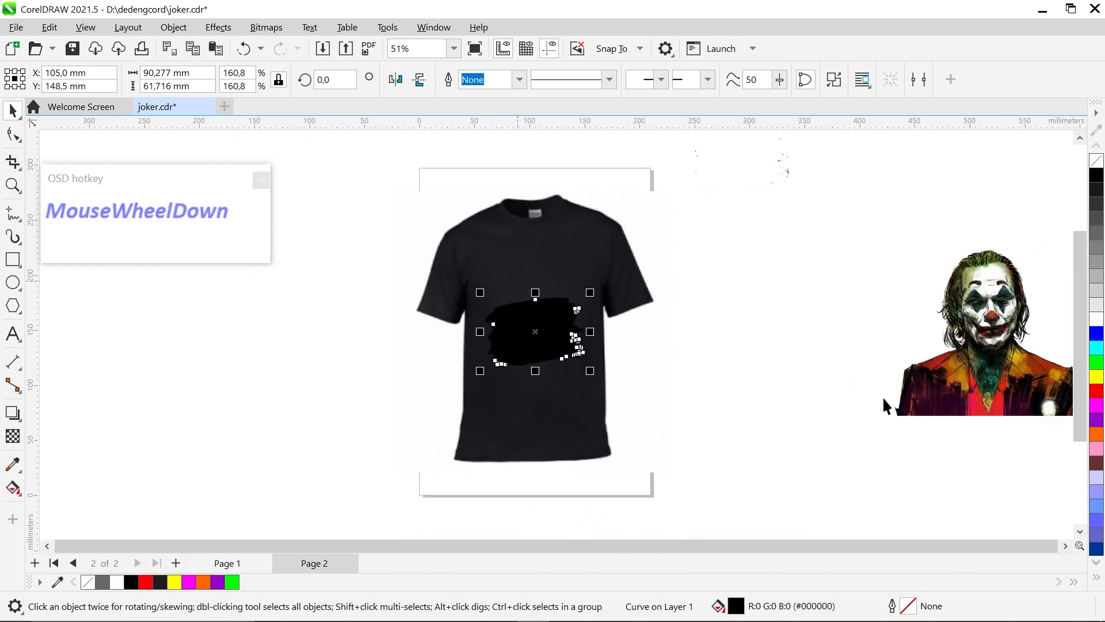
{"action": "left_click", "coordinate": [940, 406]}
{"action": "left_click_drag", "start_coordinate": [979, 353], "coordinate": [829, 308]}
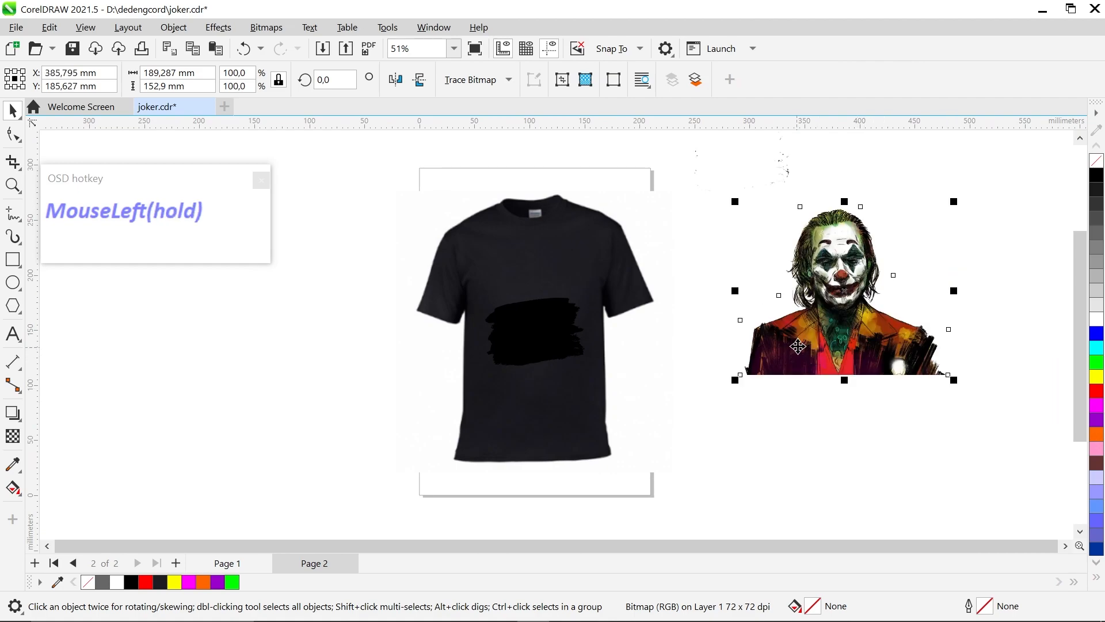
{"action": "scroll", "coordinate": [829, 308], "scroll_direction": "up", "scroll_amount": 1}
{"action": "left_click_drag", "start_coordinate": [869, 364], "coordinate": [827, 393]}
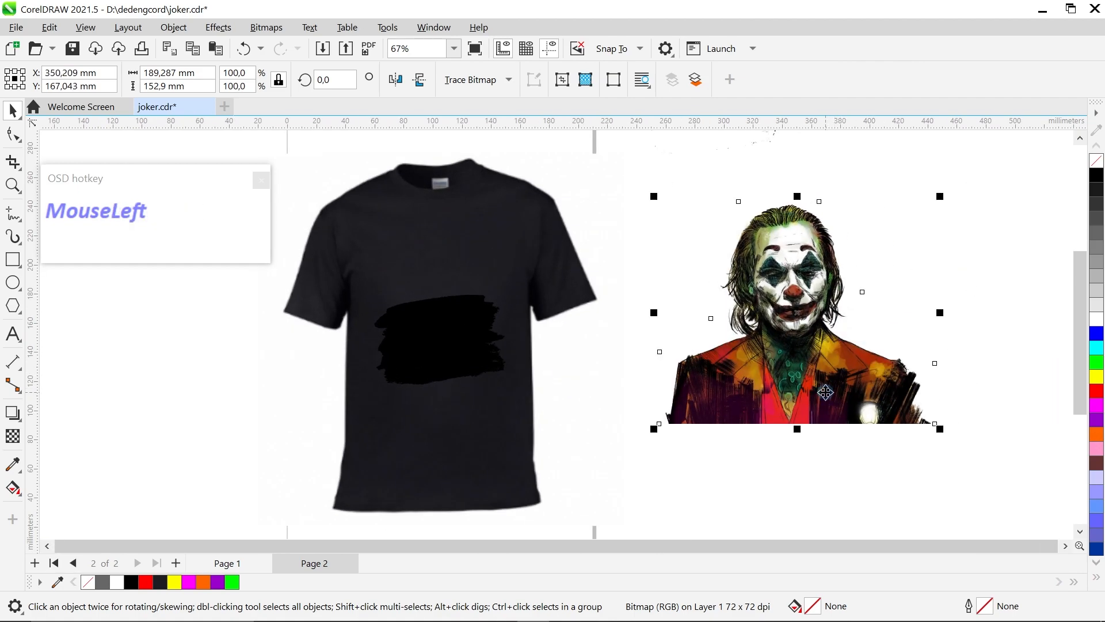
{"action": "key", "text": "p"}
{"action": "left_click_drag", "start_coordinate": [583, 223], "coordinate": [510, 277]}
{"action": "scroll", "coordinate": [456, 350], "scroll_direction": "up", "scroll_amount": 2}
{"action": "scroll", "coordinate": [431, 366], "scroll_direction": "up", "scroll_amount": 2}
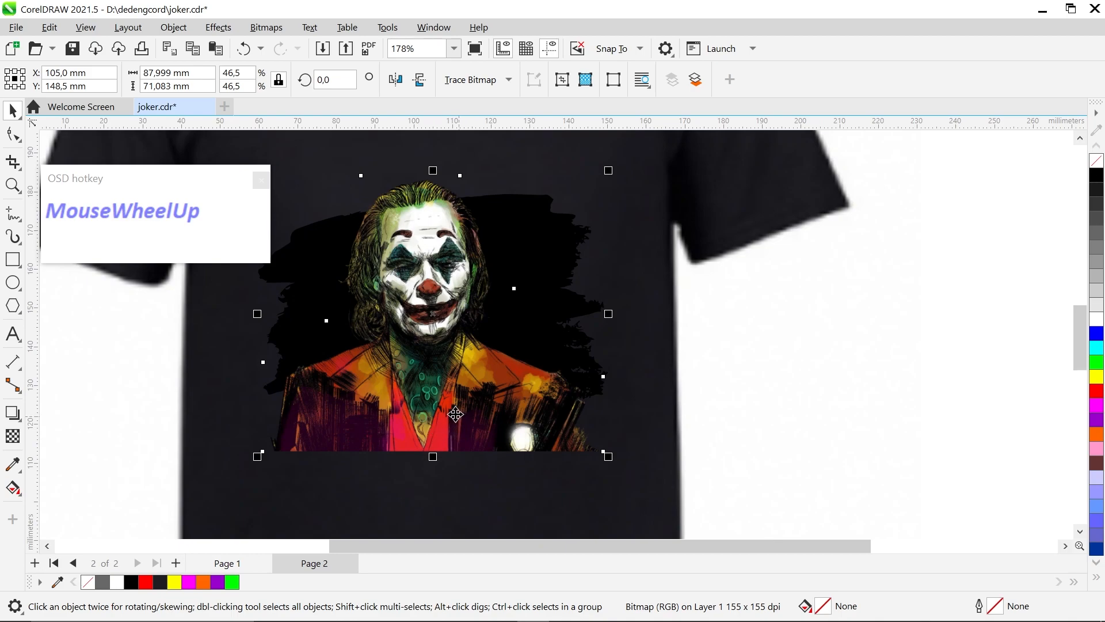
- Fill the brush-stroke shape behind the portrait with 40% Black (#999999)
{"action": "left_click", "coordinate": [679, 402]}
{"action": "left_click", "coordinate": [464, 422]}
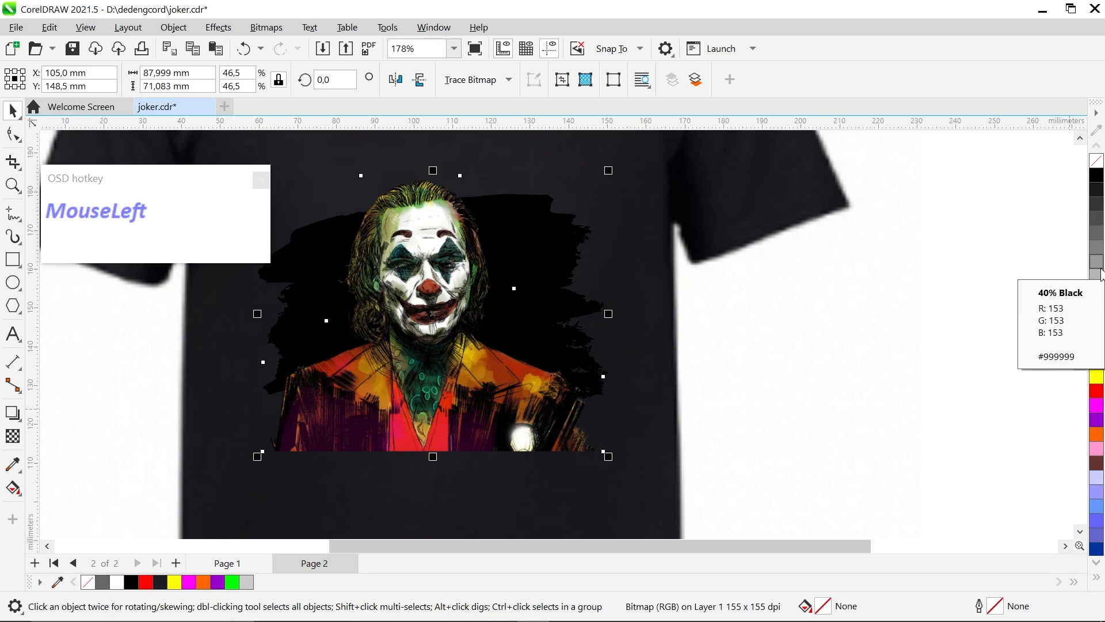
{"action": "left_click", "coordinate": [563, 228]}
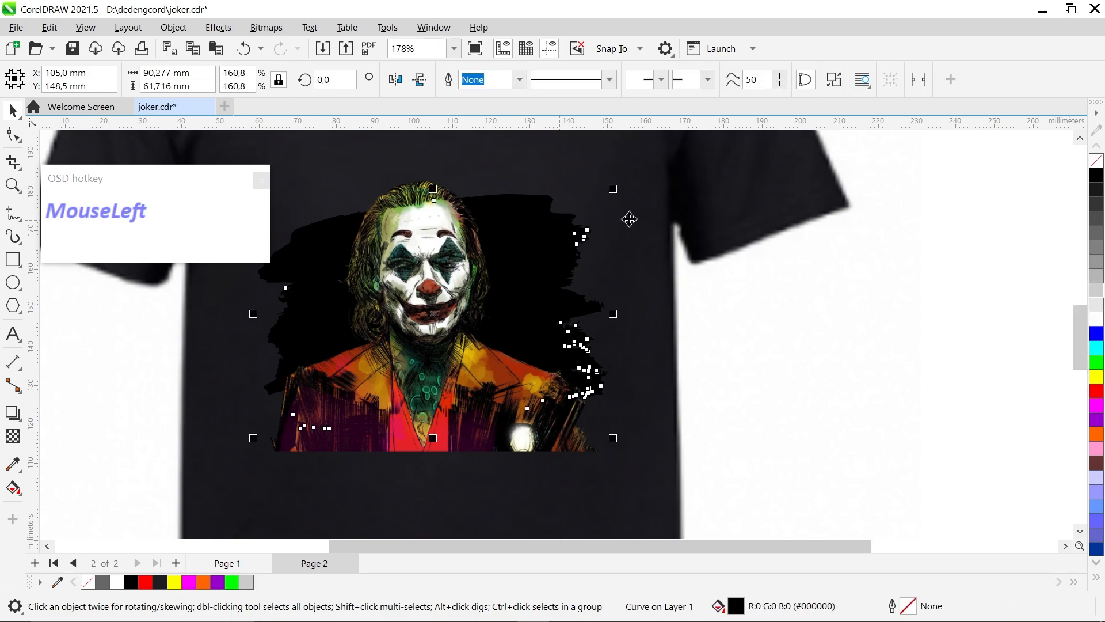
{"action": "left_click", "coordinate": [1097, 269]}
{"action": "left_click", "coordinate": [710, 387]}
- Move the Joker portrait straight up by about 3 mm over the grey brush stroke
{"action": "scroll", "coordinate": [598, 389], "scroll_direction": "down", "scroll_amount": 2}
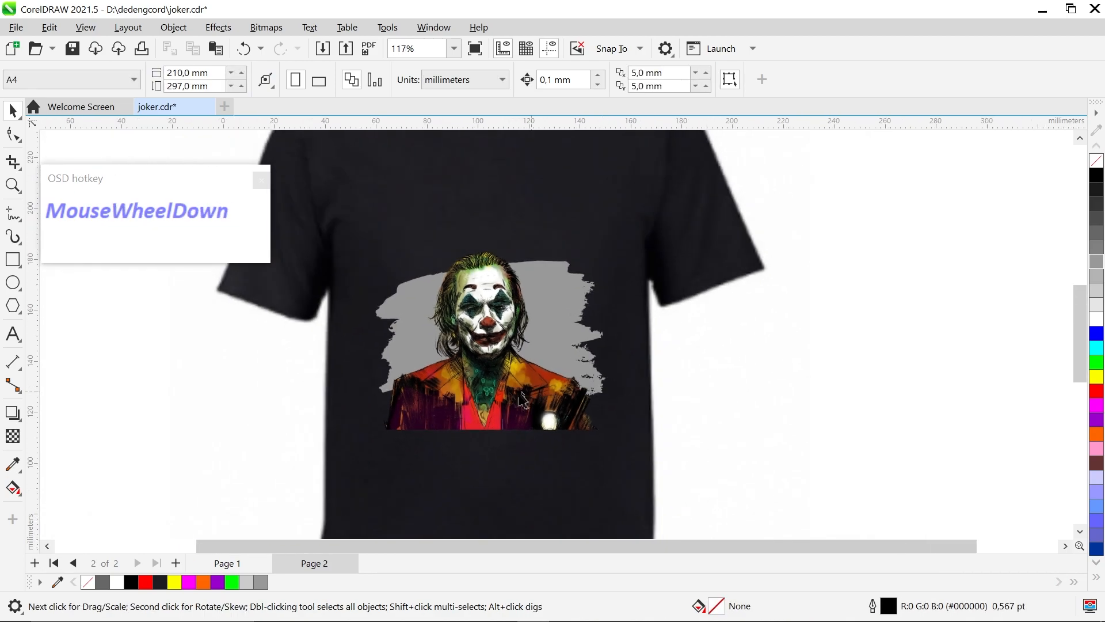
{"action": "left_click", "coordinate": [494, 394]}
{"action": "scroll", "coordinate": [494, 395], "scroll_direction": "up", "scroll_amount": 1}
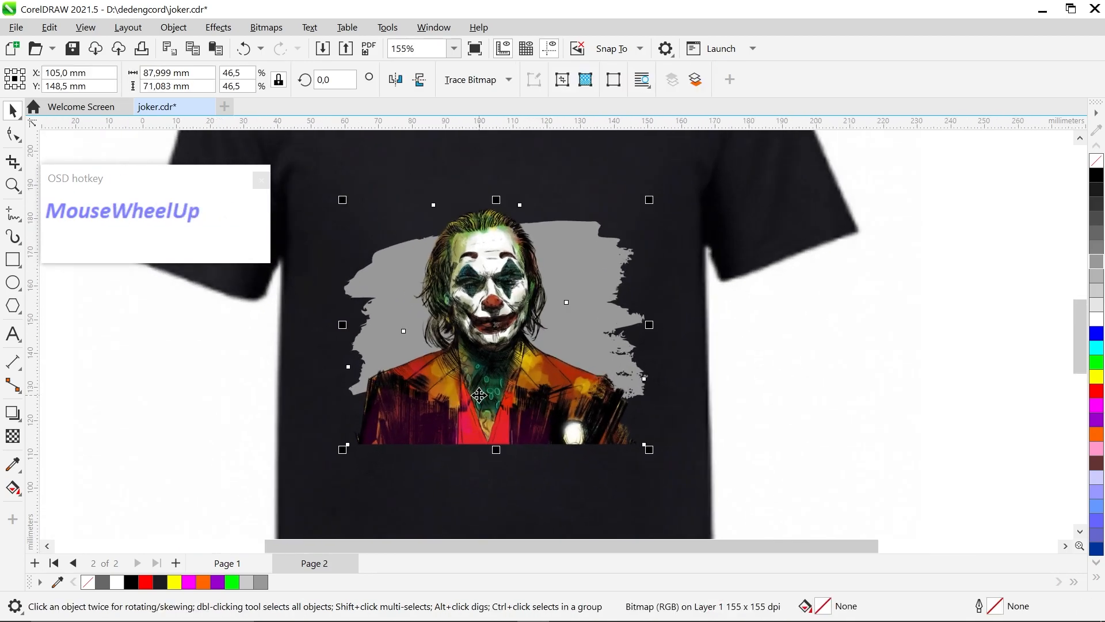
{"action": "mouse_move", "coordinate": [485, 388]}
{"action": "left_mouse_down"}
{"action": "mouse_move", "coordinate": [481, 365]}
{"action": "mouse_move", "coordinate": [485, 384]}
{"action": "left_mouse_up"}
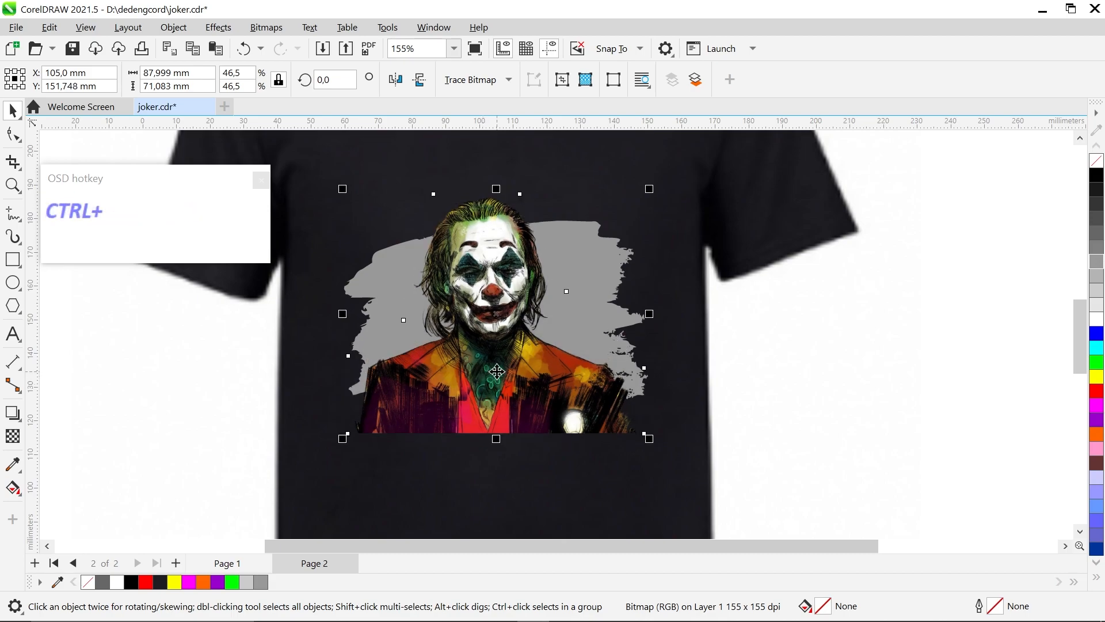
{"action": "left_click", "coordinate": [666, 338]}
{"action": "left_click", "coordinate": [604, 322]}
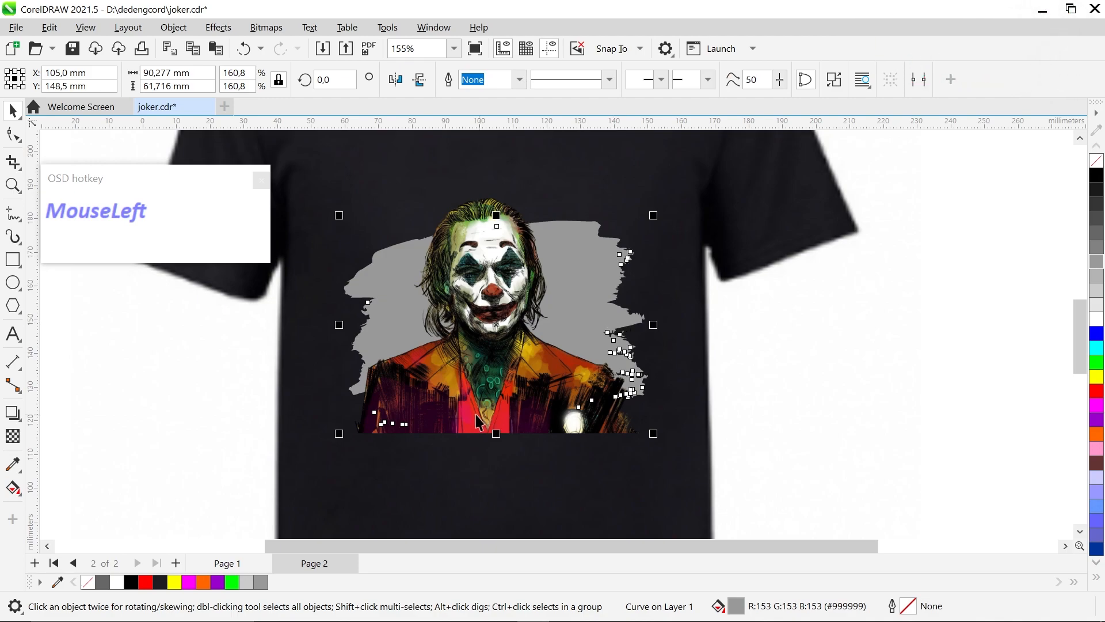
{"action": "left_click", "coordinate": [511, 371]}
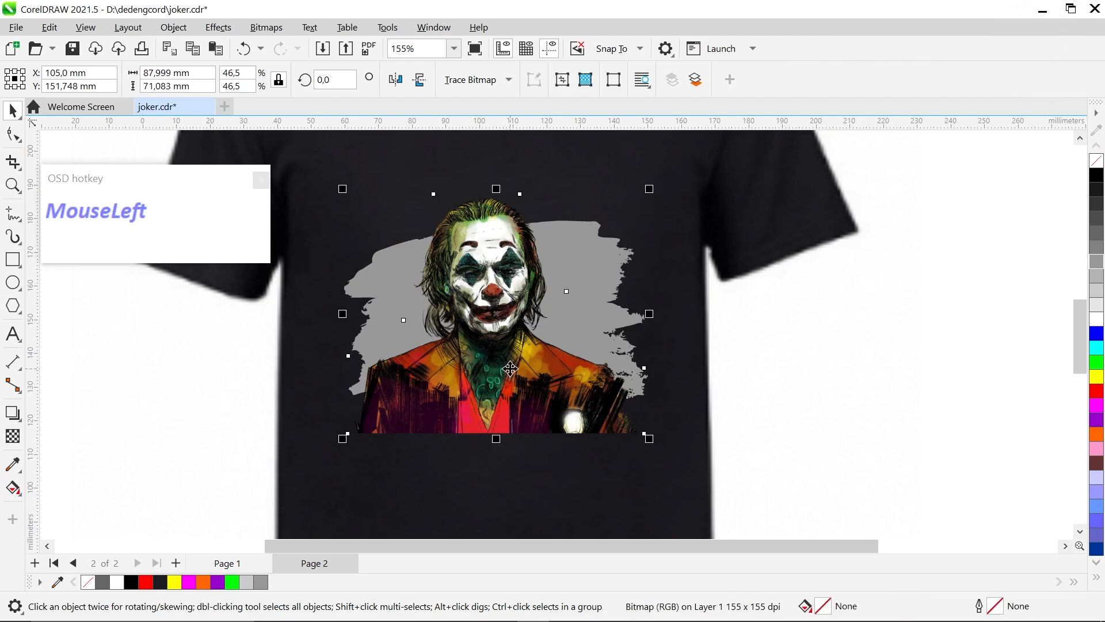
{"action": "right_click", "coordinate": [510, 368]}
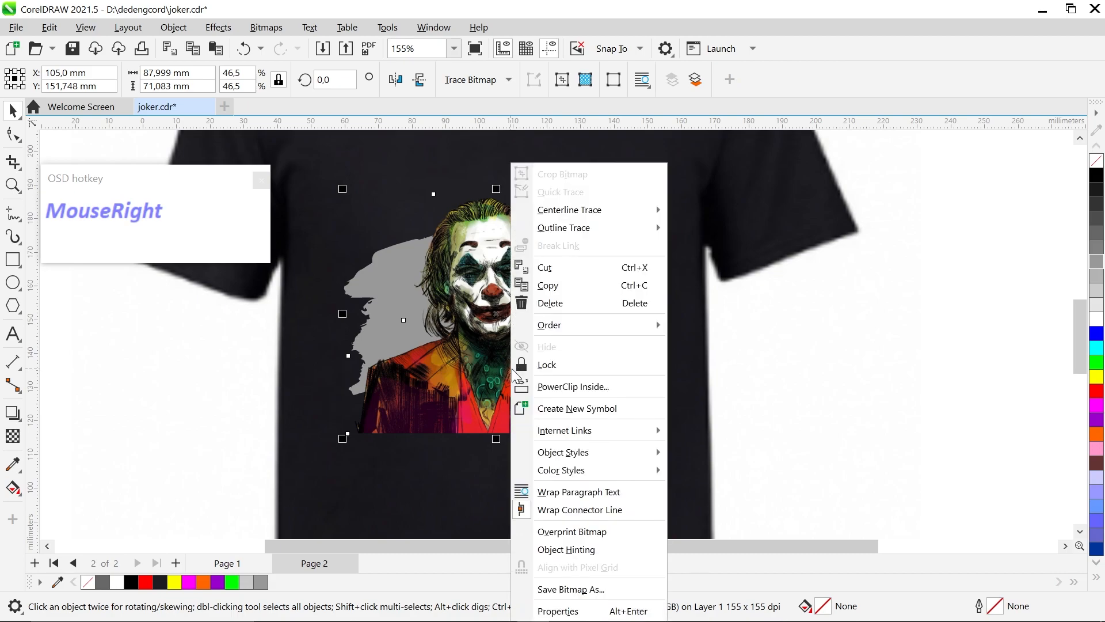
{"action": "left_click", "coordinate": [563, 387]}
{"action": "left_click", "coordinate": [593, 334]}
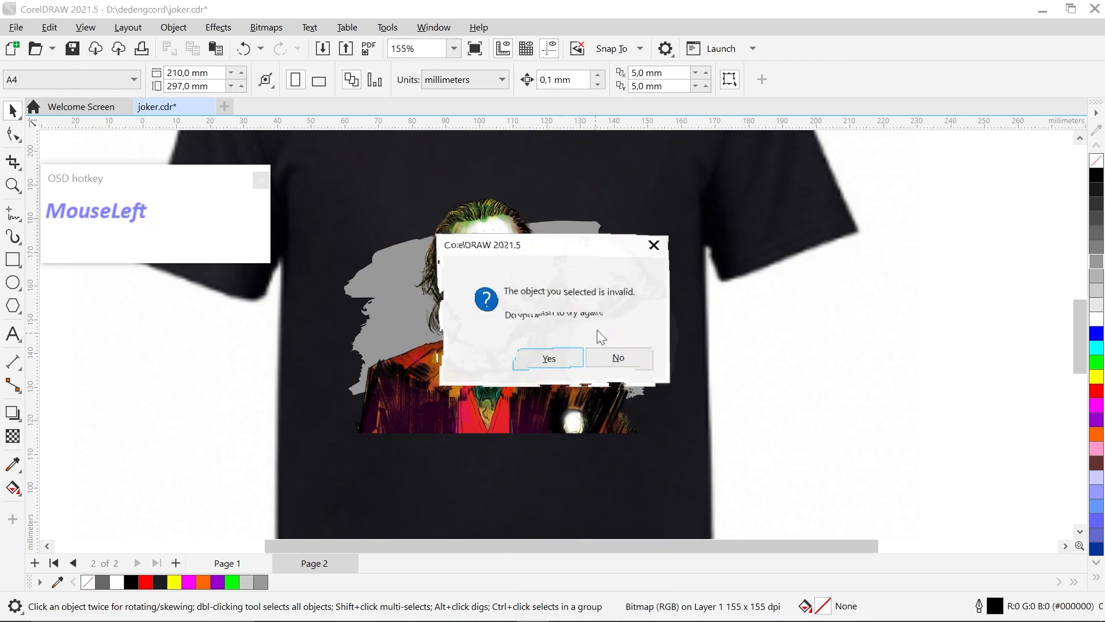
{"action": "left_click", "coordinate": [596, 358]}
- PowerClip the Joker portrait inside the grey brush-stroke shape
{"action": "right_click", "coordinate": [499, 266]}
{"action": "left_click", "coordinate": [560, 386]}
{"action": "left_click", "coordinate": [589, 236]}
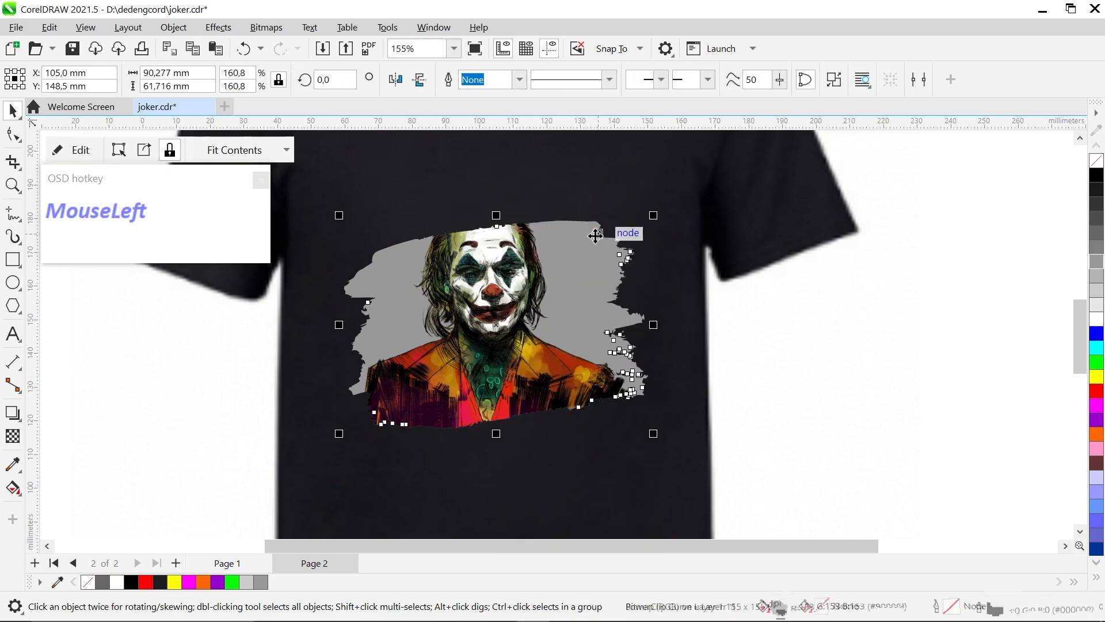
{"action": "scroll", "coordinate": [496, 403], "scroll_direction": "down", "scroll_amount": 2}
{"action": "scroll", "coordinate": [480, 362], "scroll_direction": "up", "scroll_amount": 2}
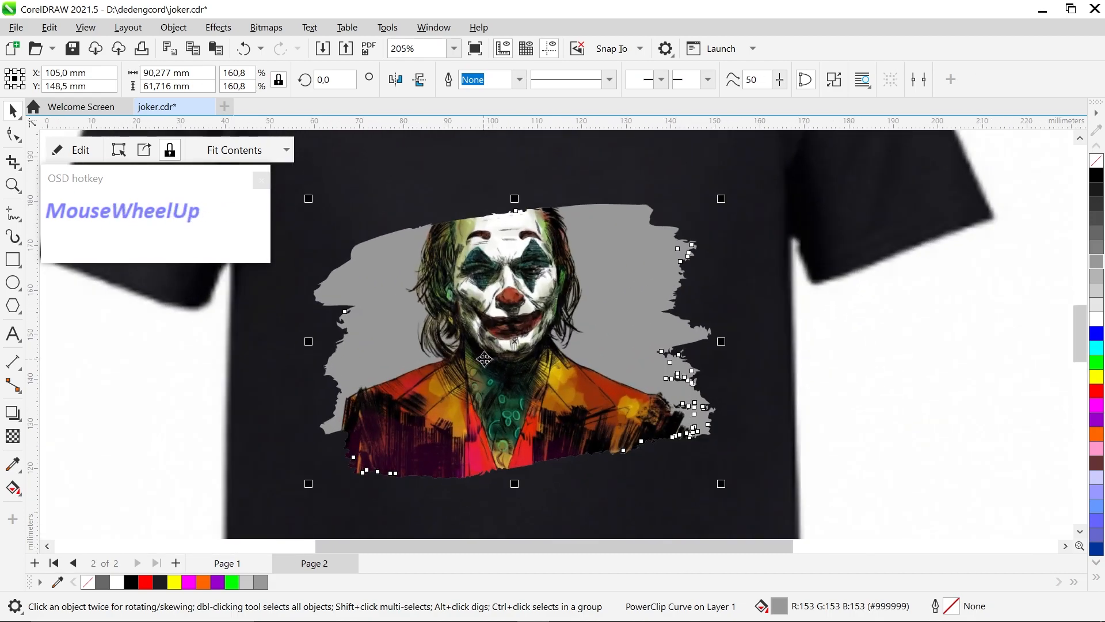
{"action": "left_click", "coordinate": [944, 478]}
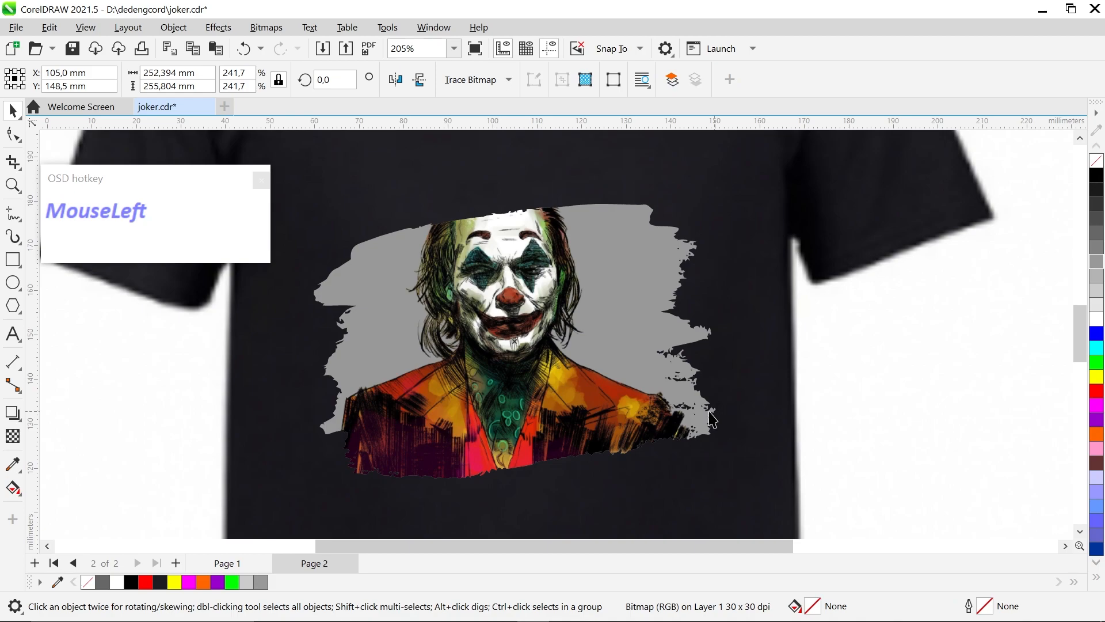
{"action": "scroll", "coordinate": [658, 418], "scroll_direction": "down", "scroll_amount": 1}
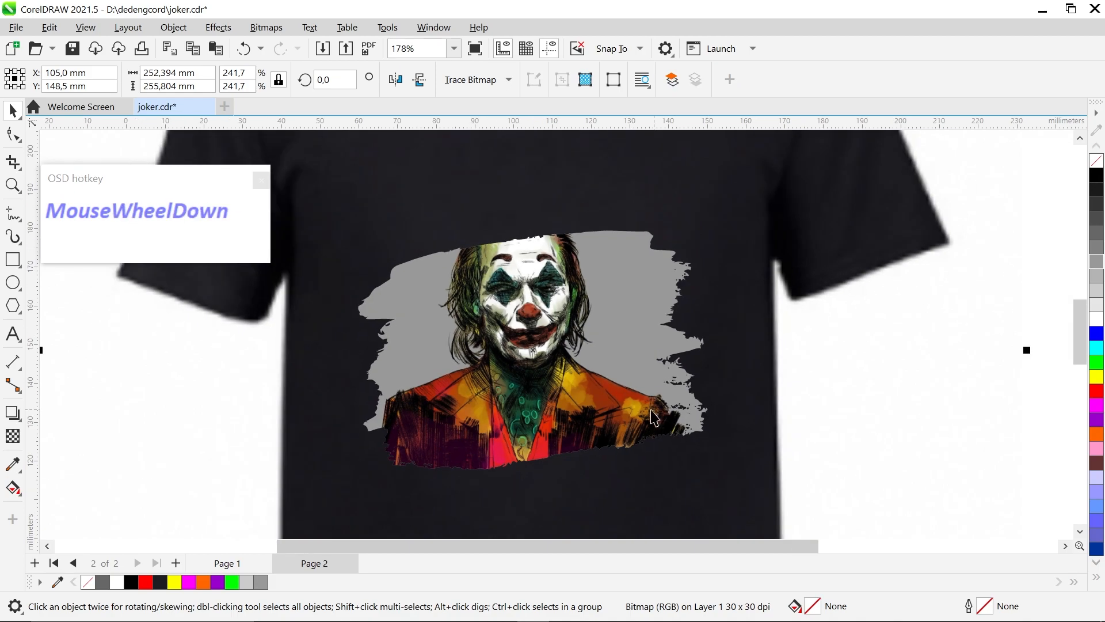
{"action": "scroll", "coordinate": [634, 403], "scroll_direction": "down", "scroll_amount": 1}
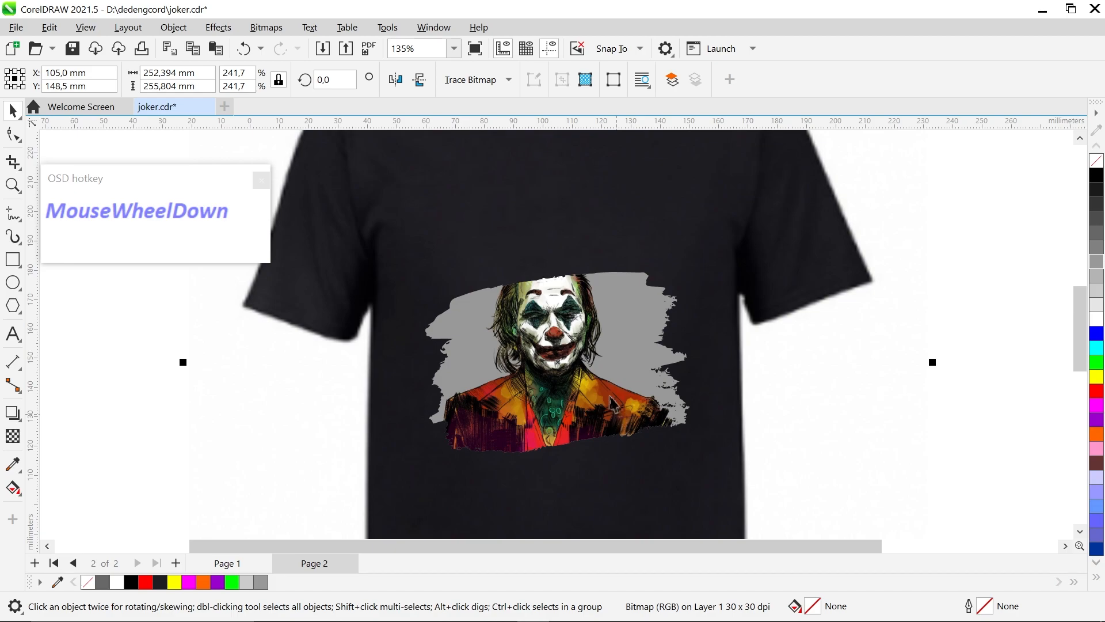
- Draw a rectangle about 99 × 15 mm across the upper part of the clipped brush stroke
{"action": "left_click", "coordinate": [590, 370]}
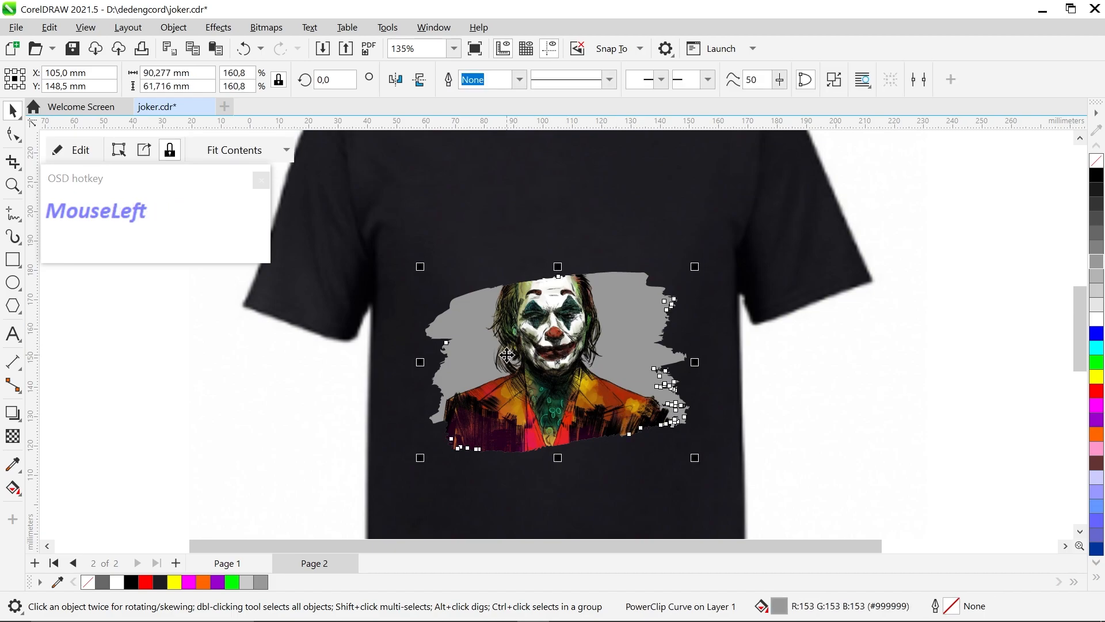
{"action": "left_click", "coordinate": [13, 264]}
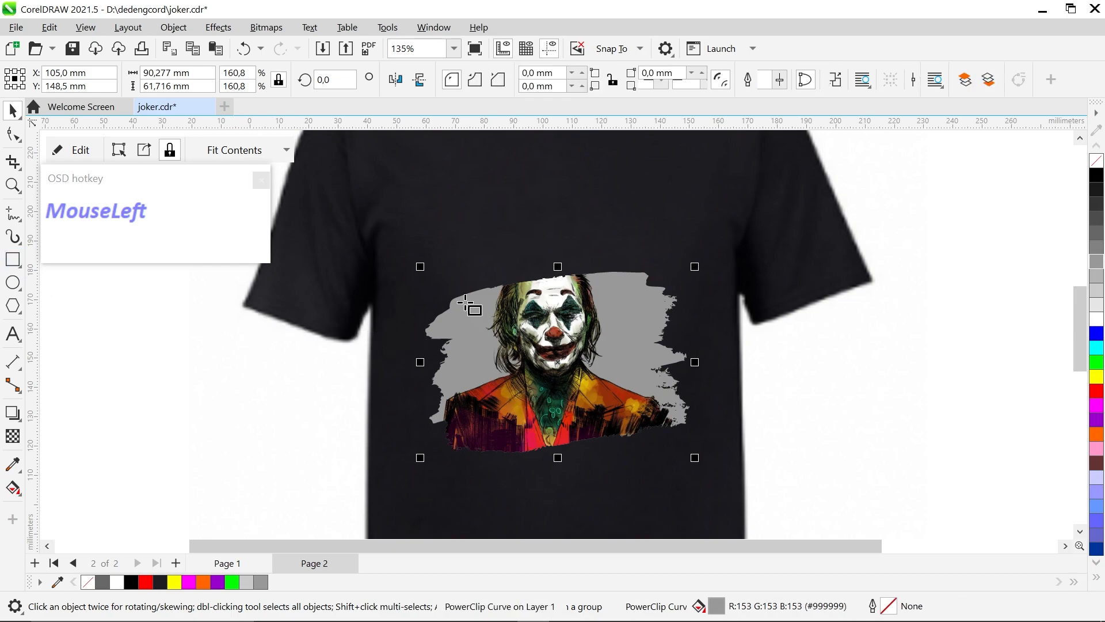
{"action": "left_click_drag", "start_coordinate": [398, 284], "coordinate": [692, 333]}
{"action": "left_click", "coordinate": [13, 109]}
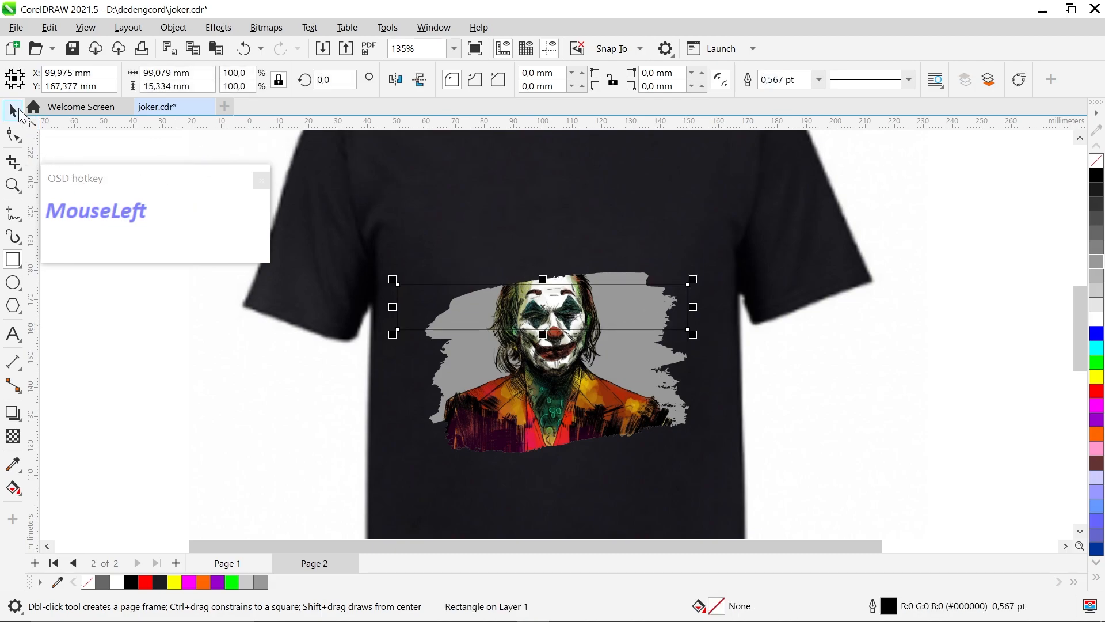
- Rotate the rectangle about 6.7° and position it over the upper part of the brush stroke, across the Joker's eyes
{"action": "left_click", "coordinate": [544, 306]}
{"action": "left_click_drag", "start_coordinate": [694, 277], "coordinate": [698, 253]}
{"action": "scroll", "coordinate": [518, 286], "scroll_direction": "up", "scroll_amount": 2}
{"action": "left_click", "coordinate": [563, 298]}
{"action": "scroll", "coordinate": [563, 298], "scroll_direction": "up", "scroll_amount": 2}
{"action": "mouse_move", "coordinate": [562, 299]}
{"action": "left_mouse_down"}
{"action": "mouse_move", "coordinate": [560, 269]}
{"action": "mouse_move", "coordinate": [561, 296]}
{"action": "left_mouse_up"}
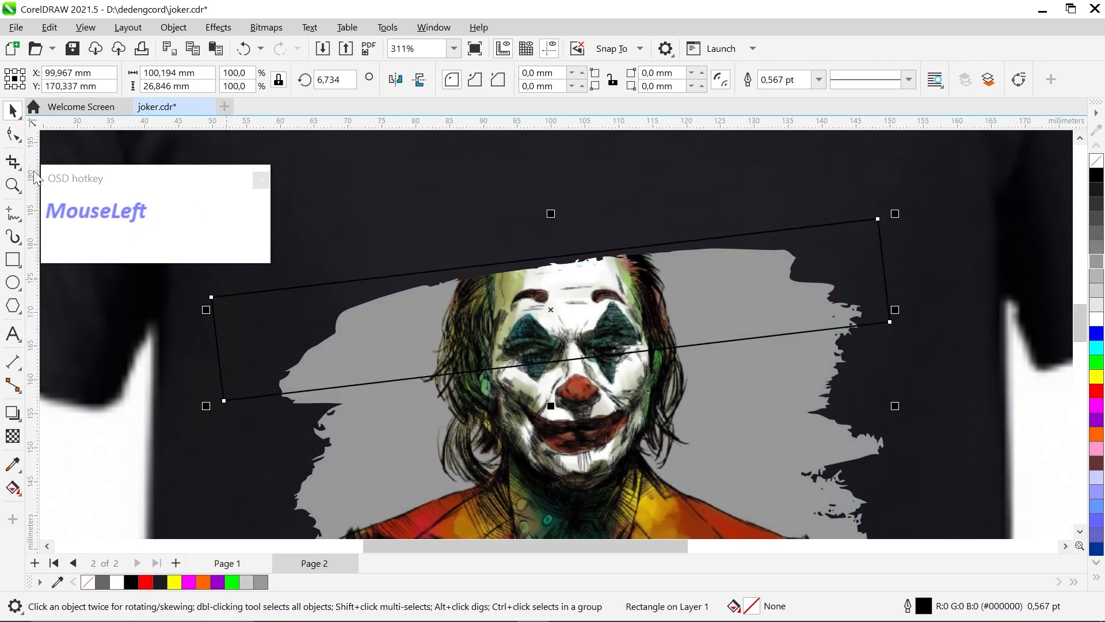
- Convert the rotated rectangle to curves and move its lower-left corner node slightly down and inward
{"action": "left_click", "coordinate": [13, 137]}
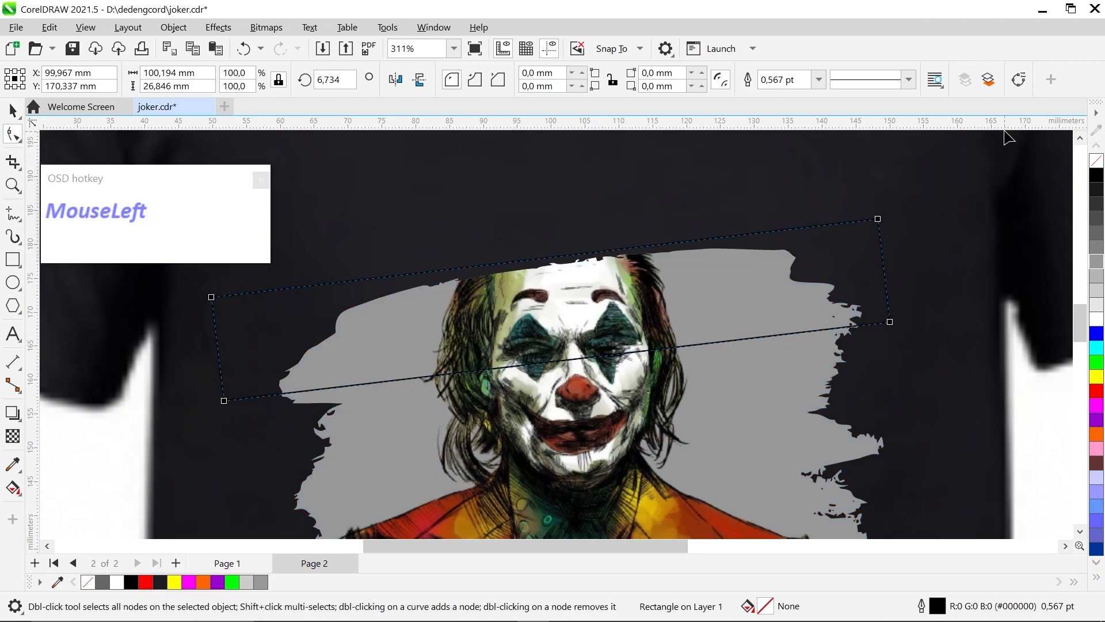
{"action": "left_click", "coordinate": [1018, 83]}
{"action": "mouse_move", "coordinate": [226, 403]}
{"action": "left_mouse_down"}
{"action": "mouse_move", "coordinate": [246, 429]}
{"action": "mouse_move", "coordinate": [235, 419]}
{"action": "left_mouse_up"}
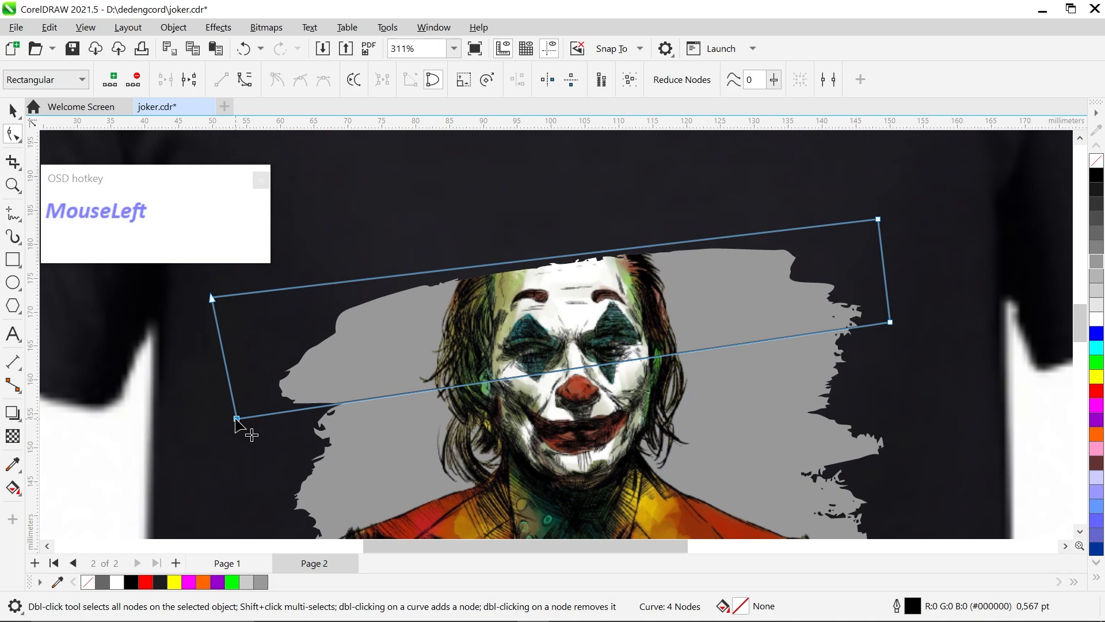
{"action": "scroll", "coordinate": [543, 373], "scroll_direction": "up", "scroll_amount": 2}
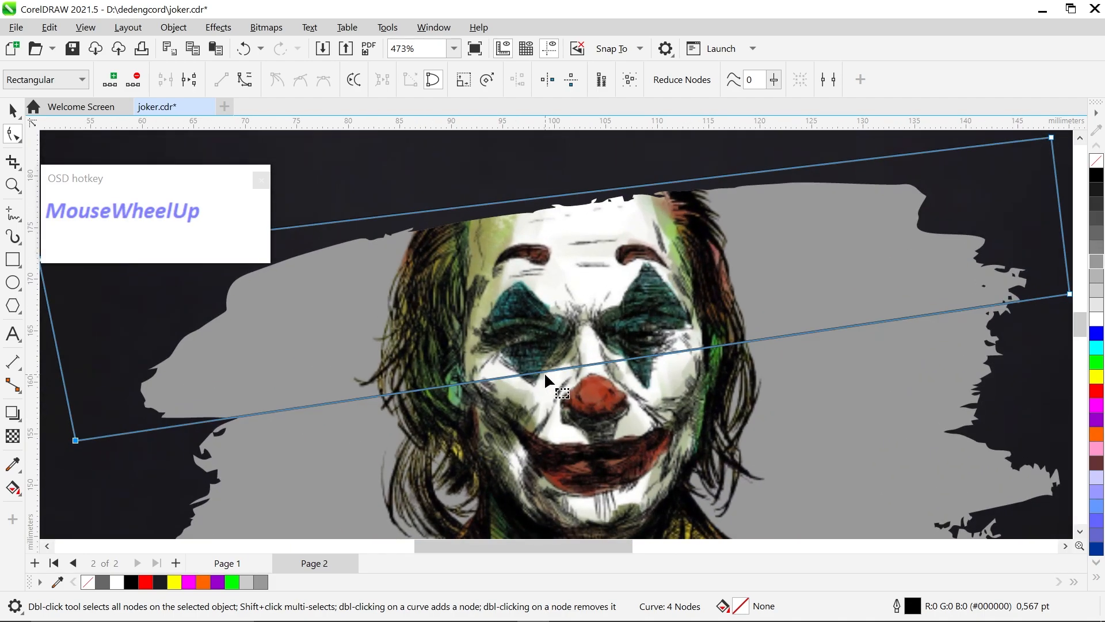
- Convert the rectangle's lower edge to a curve and bend it slightly near the Joker's nose
{"action": "scroll", "coordinate": [573, 367], "scroll_direction": "down", "scroll_amount": 1}
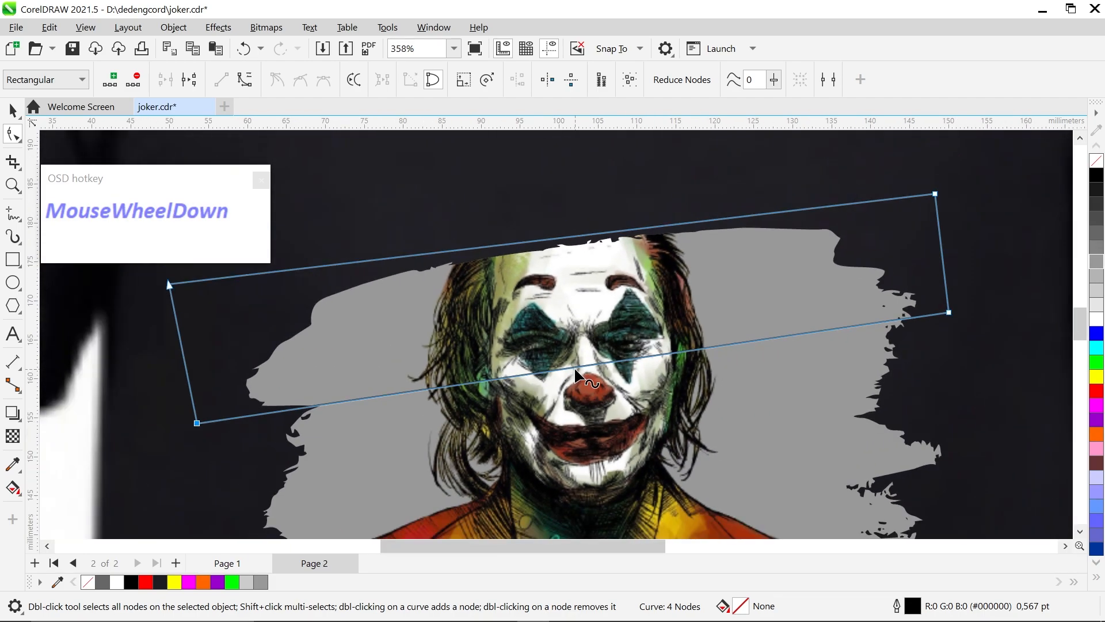
{"action": "left_click", "coordinate": [575, 368]}
{"action": "right_click", "coordinate": [574, 367]}
{"action": "left_click", "coordinate": [620, 191]}
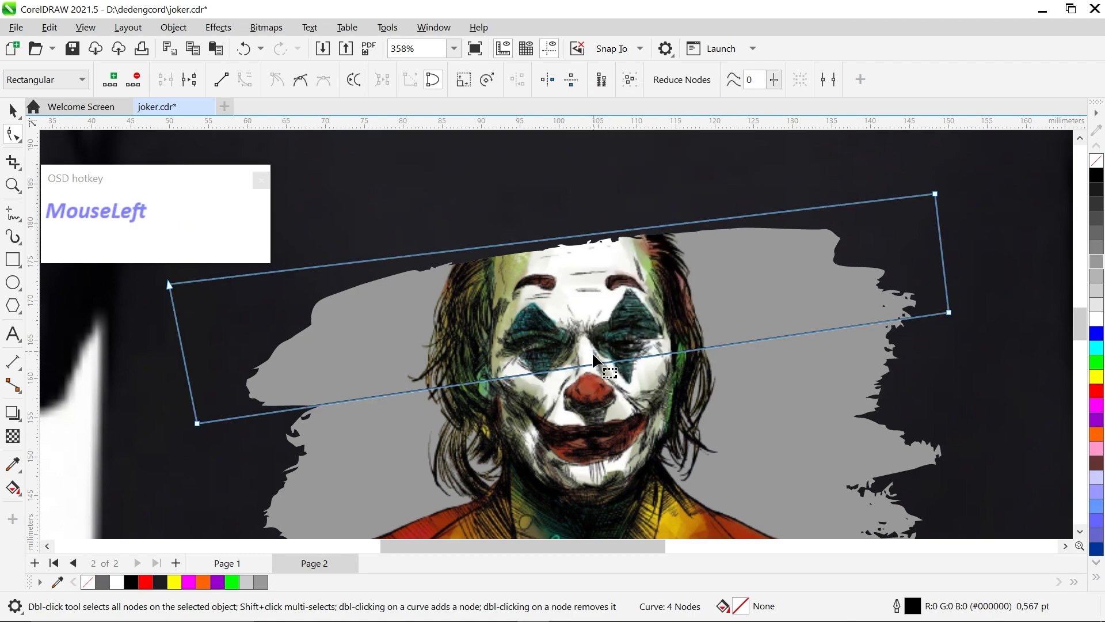
{"action": "mouse_move", "coordinate": [593, 361]}
{"action": "left_mouse_down"}
{"action": "mouse_move", "coordinate": [591, 349]}
{"action": "mouse_move", "coordinate": [583, 362]}
{"action": "left_mouse_up"}
- Intersect the reshaped rectangle with the clipped brush stroke to make a separate strip across the face
{"action": "left_click", "coordinate": [13, 109]}
{"action": "scroll", "coordinate": [675, 390], "scroll_direction": "down", "scroll_amount": 1}
{"action": "scroll", "coordinate": [675, 390], "scroll_direction": "down", "scroll_amount": 2}
{"action": "left_click", "coordinate": [688, 371], "text": "shift"}
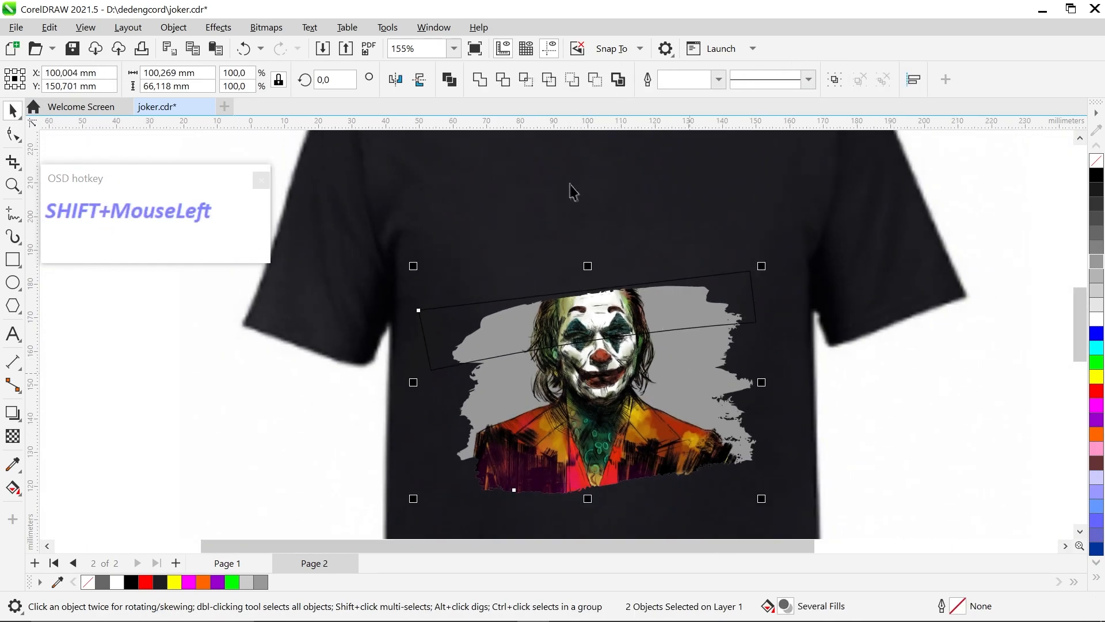
{"action": "left_click", "coordinate": [532, 85]}
{"action": "left_click", "coordinate": [968, 448]}
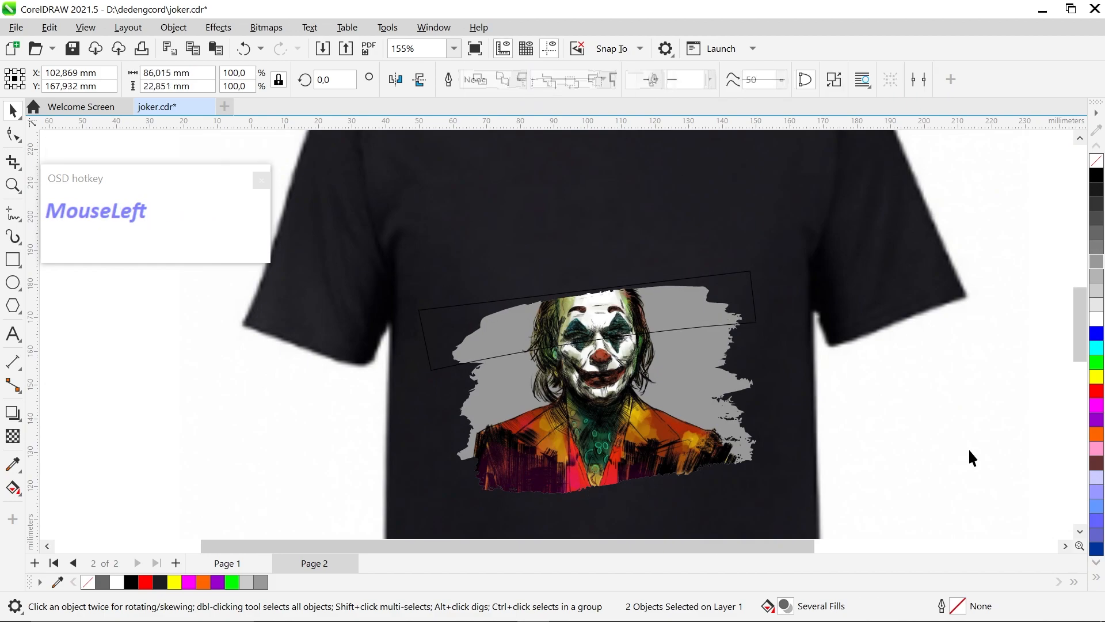
- Delete the leftover slanted rectangle outline over the brush stroke
{"action": "left_click", "coordinate": [651, 308]}
{"action": "left_click_drag", "start_coordinate": [651, 308], "coordinate": [668, 368]}
{"action": "key", "text": "Delete"}
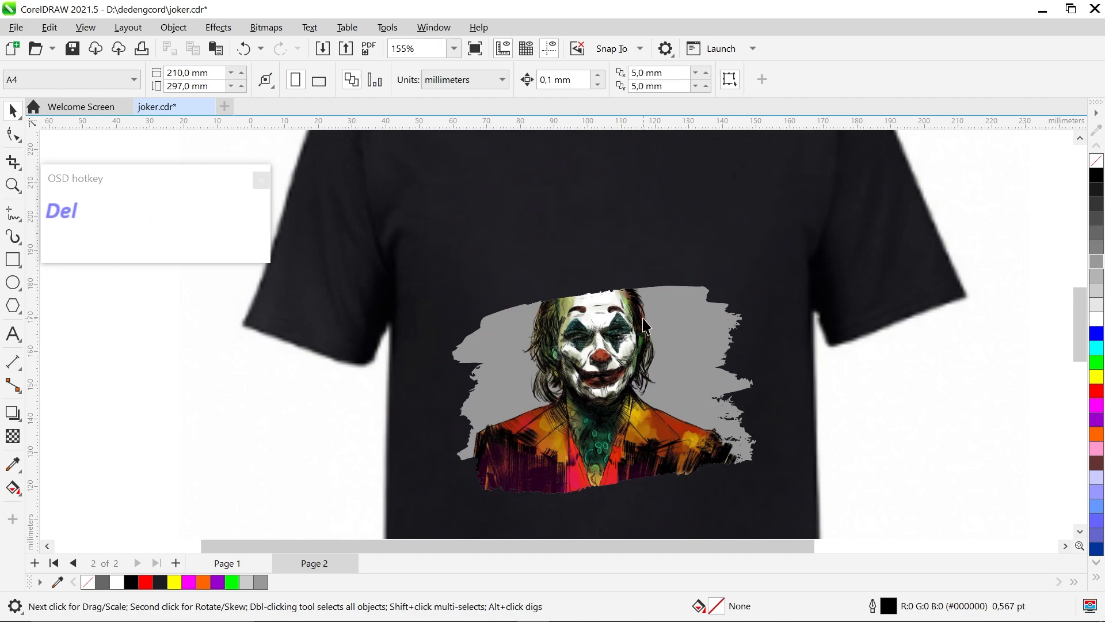
- Move the intersected strip down by about 4 mm and slightly right over the brush stroke
{"action": "left_click", "coordinate": [636, 304]}
{"action": "left_click_drag", "start_coordinate": [635, 304], "coordinate": [637, 331]}
{"action": "scroll", "coordinate": [638, 331], "scroll_direction": "up", "scroll_amount": 2}
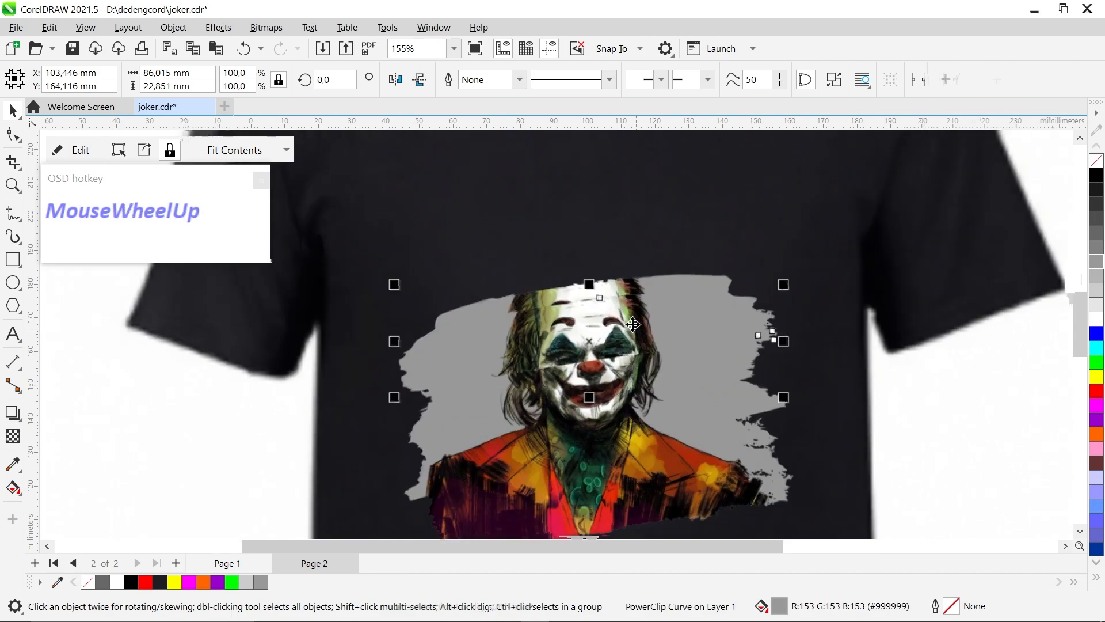
{"action": "scroll", "coordinate": [633, 314], "scroll_direction": "down", "scroll_amount": 2}
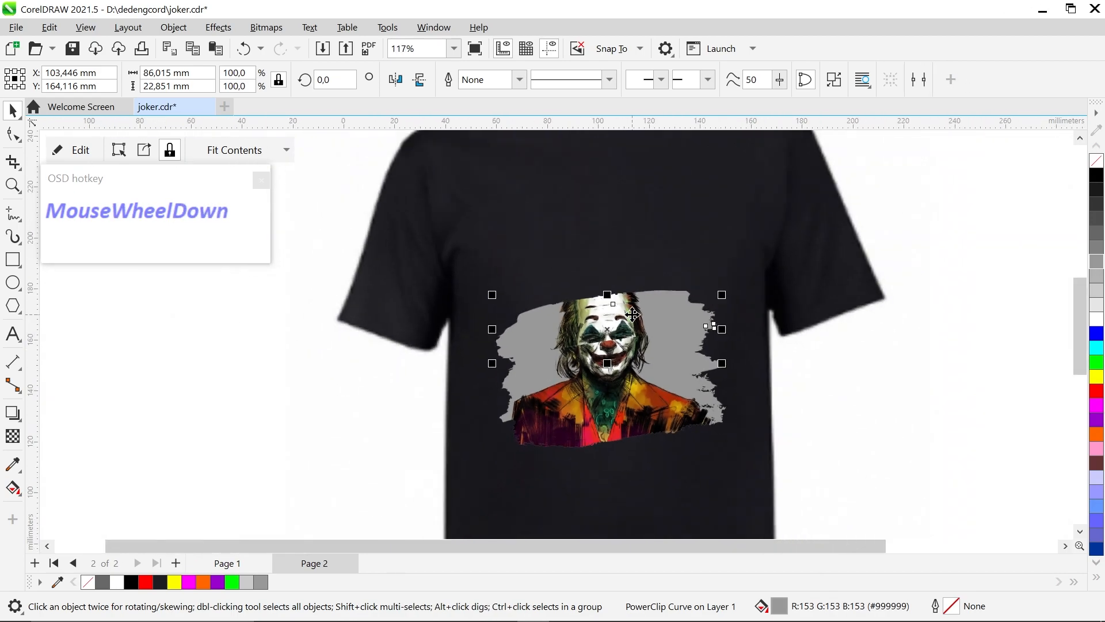
- Open the strip's PowerClip contents for editing and select the Joker portrait inside it
{"action": "left_click", "coordinate": [118, 149]}
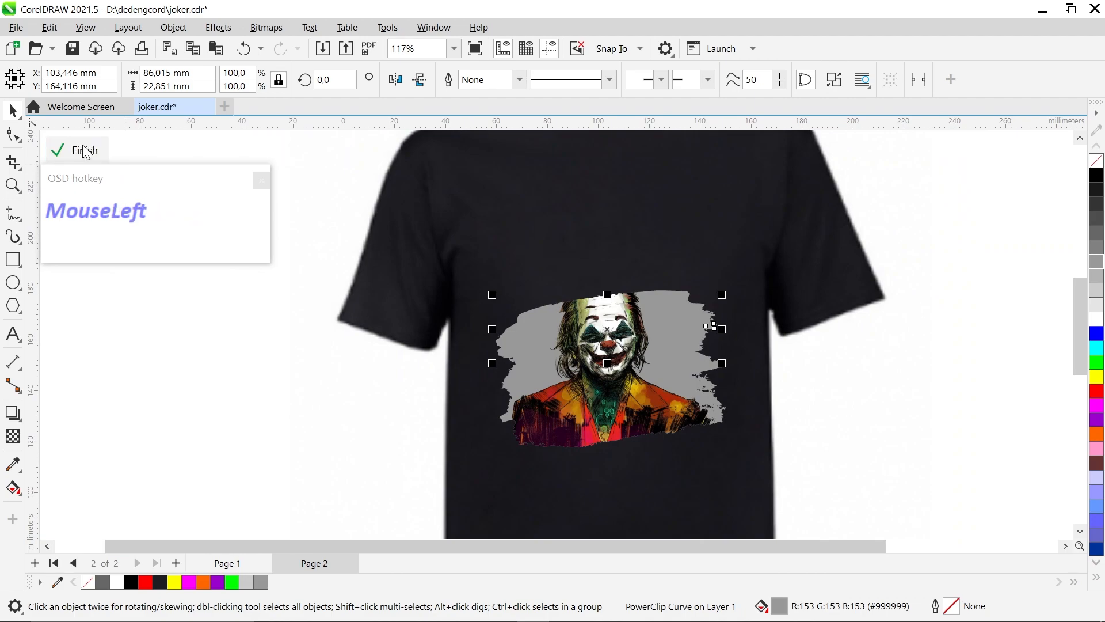
{"action": "left_click", "coordinate": [612, 377]}
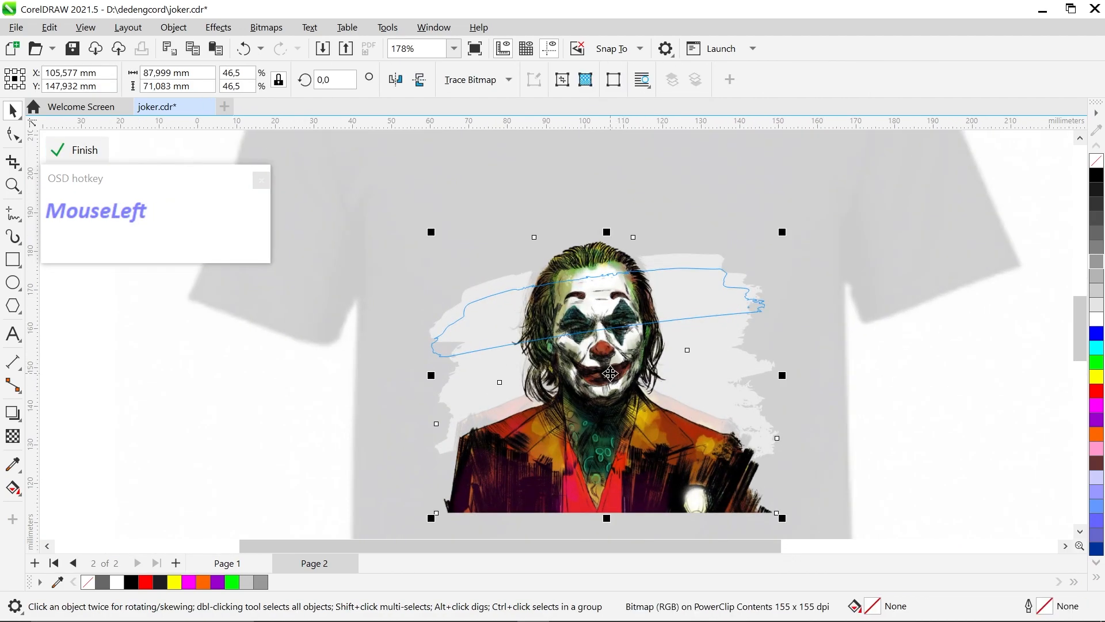
{"action": "scroll", "coordinate": [627, 329], "scroll_direction": "up", "scroll_amount": 1}
{"action": "scroll", "coordinate": [624, 322], "scroll_direction": "down", "scroll_amount": 1}
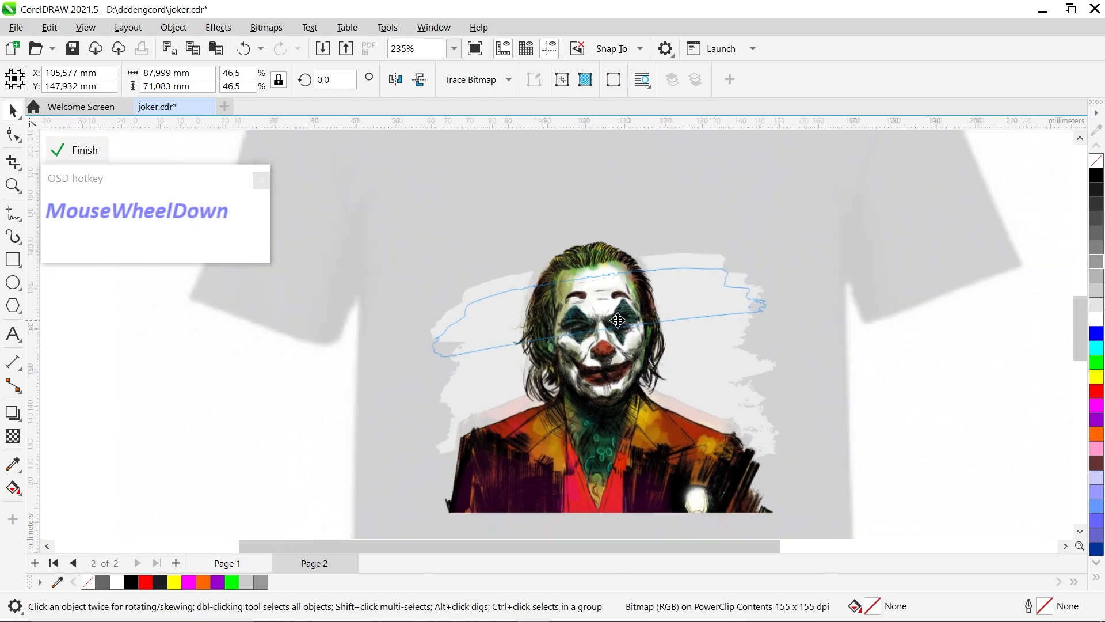
{"action": "left_click", "coordinate": [13, 437]}
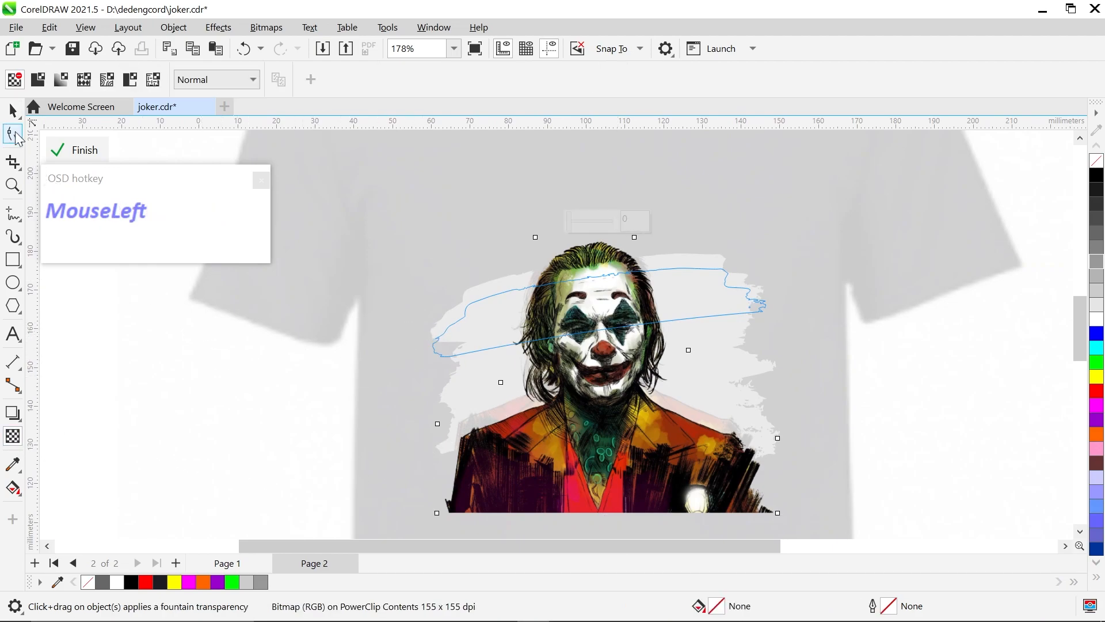
{"action": "left_click", "coordinate": [12, 110]}
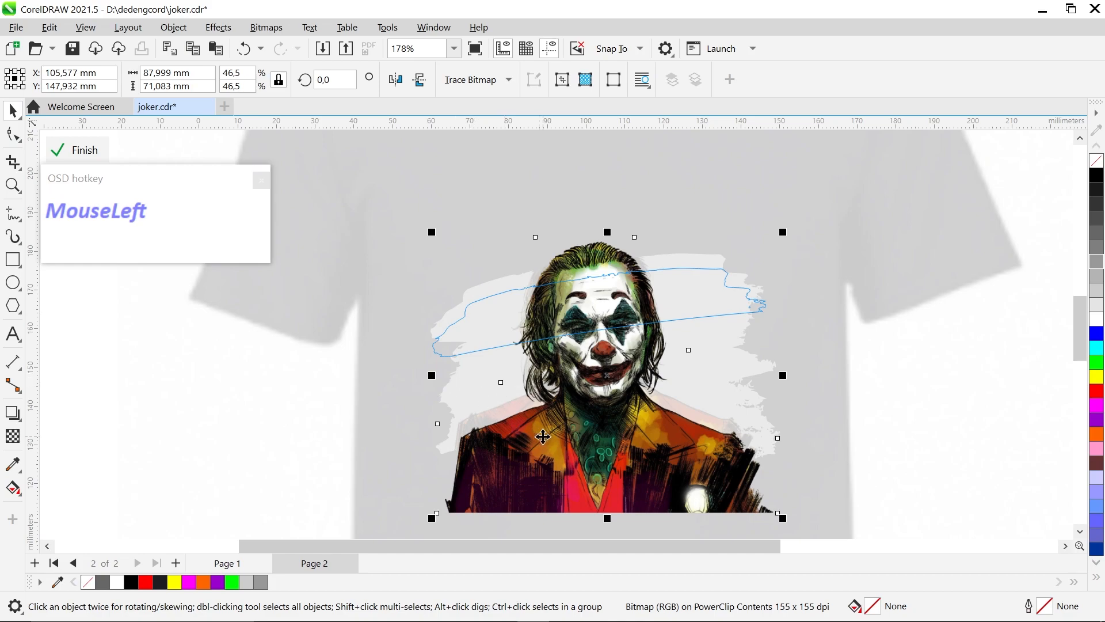
- Move the portrait inside the strip up by about 4 mm and slightly left
{"action": "mouse_move", "coordinate": [556, 433]}
{"action": "left_mouse_down"}
{"action": "mouse_move", "coordinate": [570, 435]}
{"action": "mouse_move", "coordinate": [556, 420]}
{"action": "left_mouse_up"}
{"action": "left_click", "coordinate": [554, 420]}
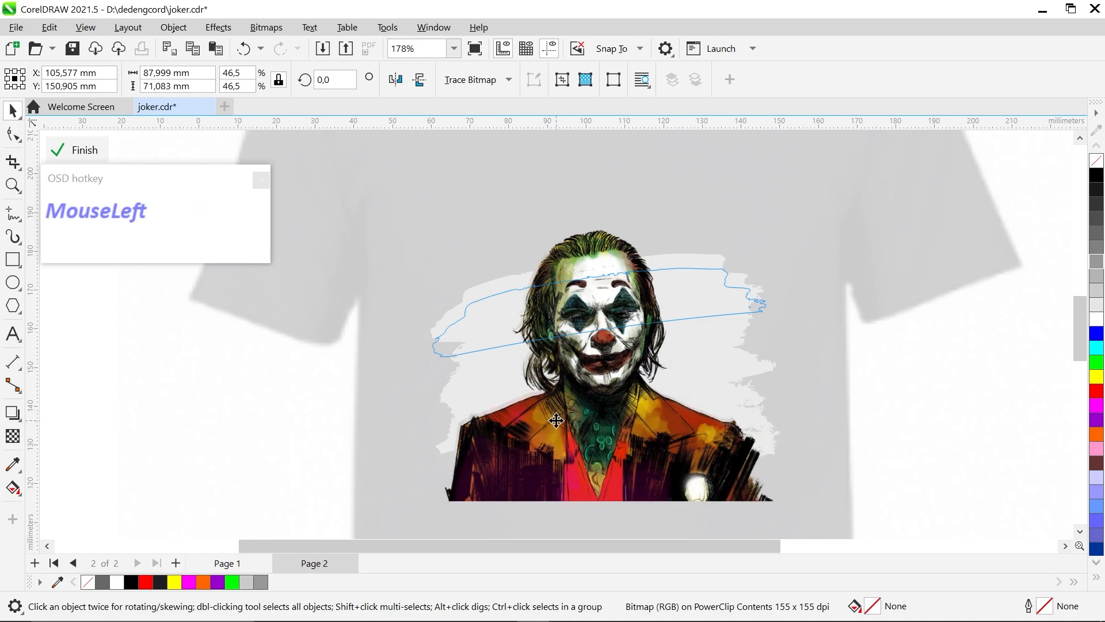
{"action": "left_click", "coordinate": [555, 419]}
{"action": "left_click_drag", "start_coordinate": [555, 420], "coordinate": [563, 425]}
- Delete the portrait from the strip's PowerClip and finish editing its contents
{"action": "left_click", "coordinate": [614, 439]}
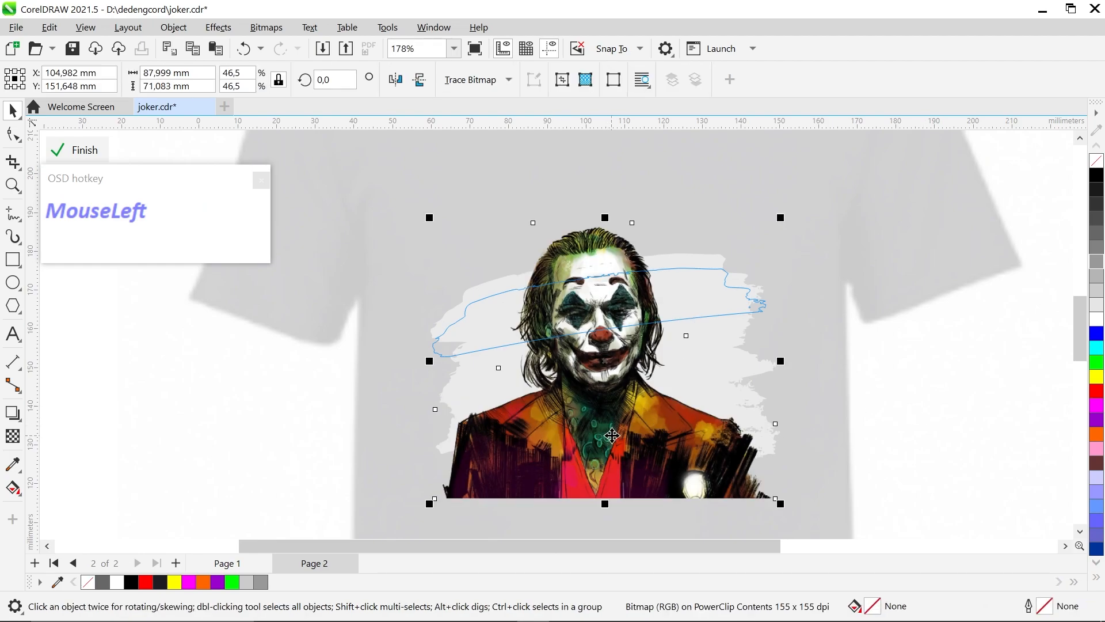
{"action": "key", "text": "Delete"}
{"action": "left_click", "coordinate": [84, 153]}
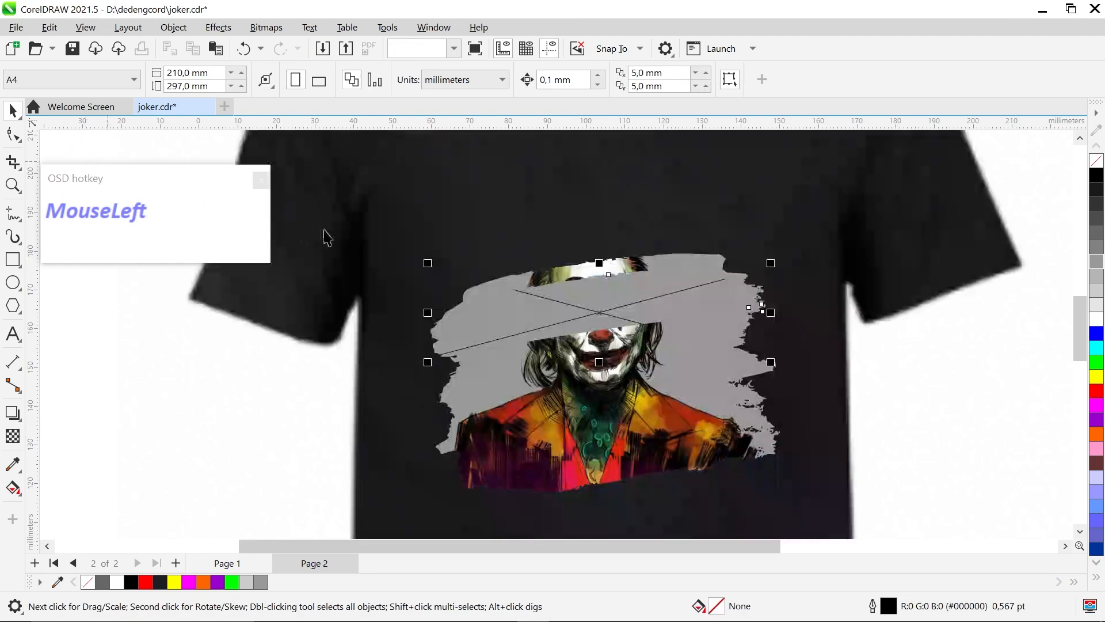
- Copy the Joker portrait from inside the large brush stroke's PowerClip, then close its contents
{"action": "left_click", "coordinate": [624, 414]}
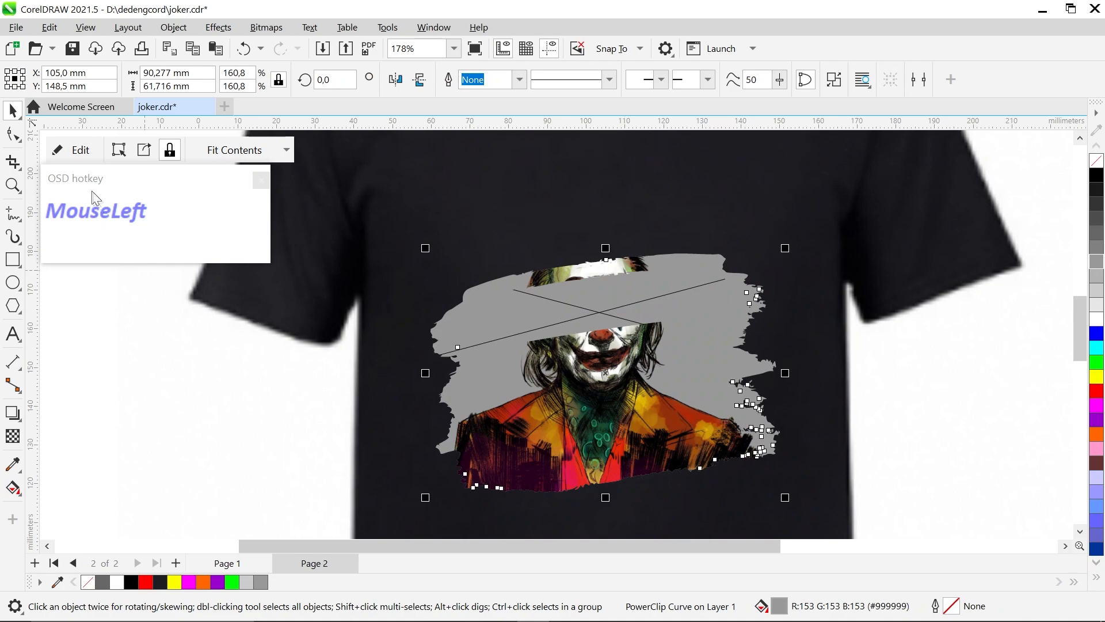
{"action": "left_click", "coordinate": [72, 150]}
{"action": "key", "text": "ctrl+c"}
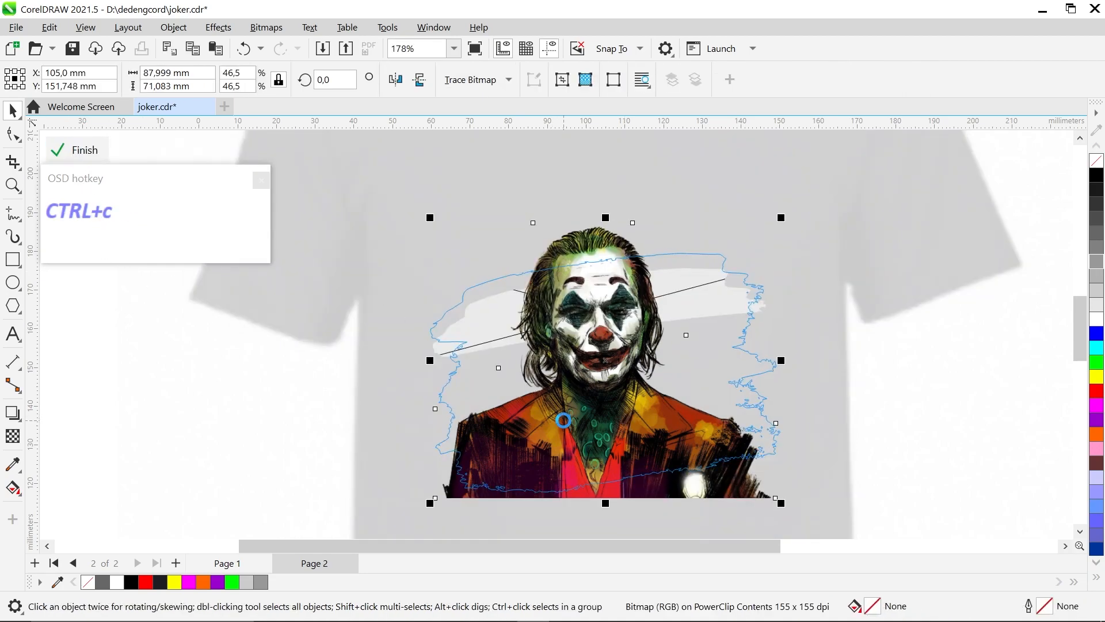
{"action": "left_click", "coordinate": [76, 150]}
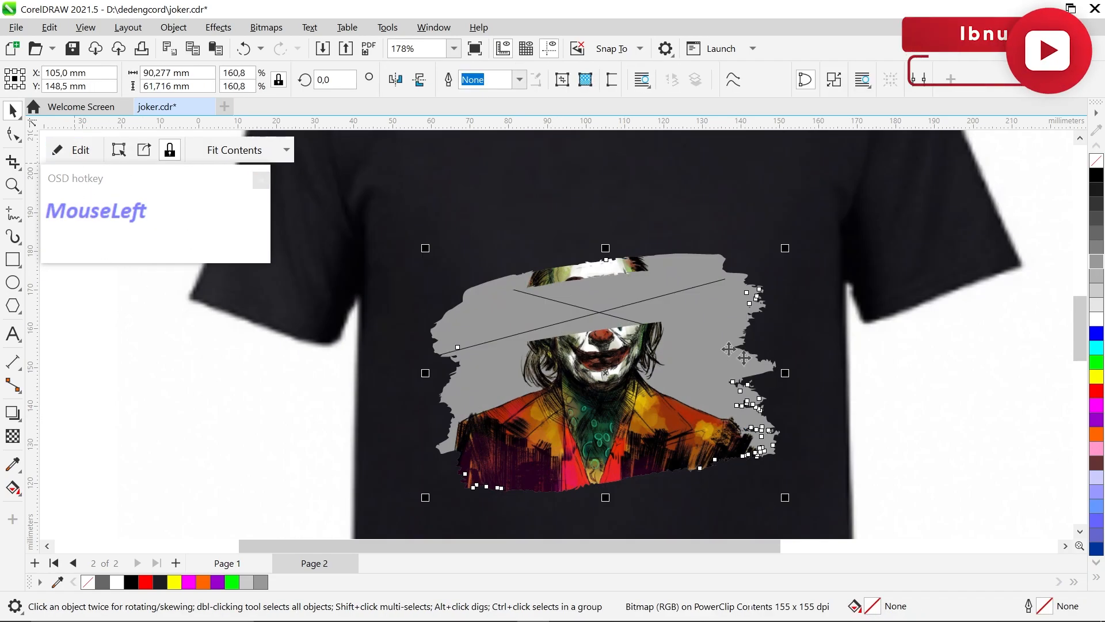
- Paste the copied portrait into the strip's PowerClip and finish editing its contents
{"action": "left_click", "coordinate": [633, 315]}
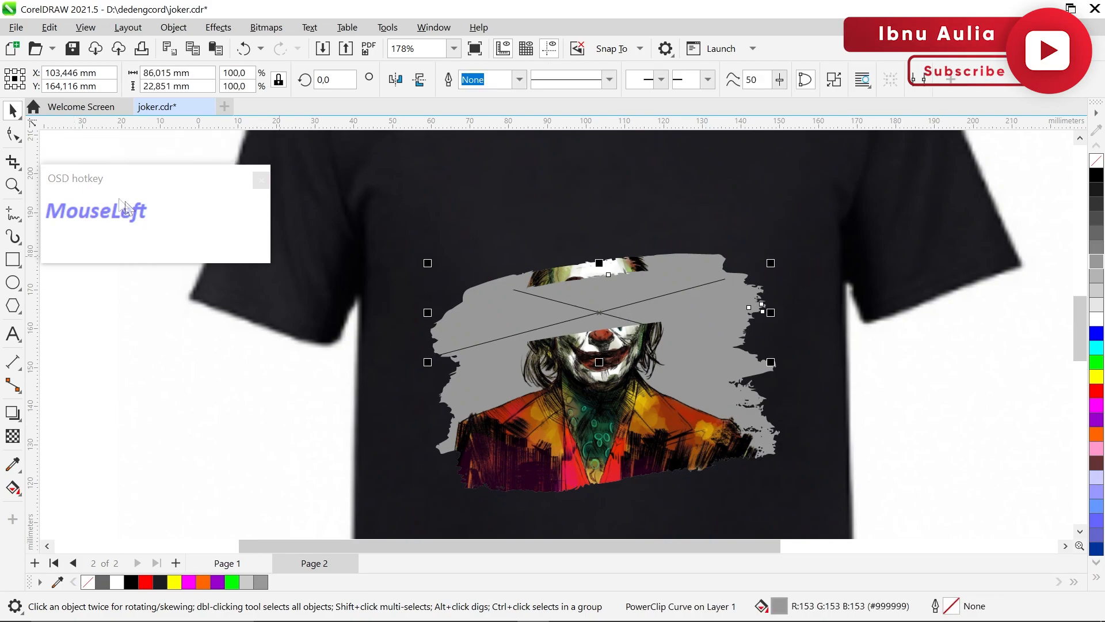
{"action": "right_click", "coordinate": [503, 313]}
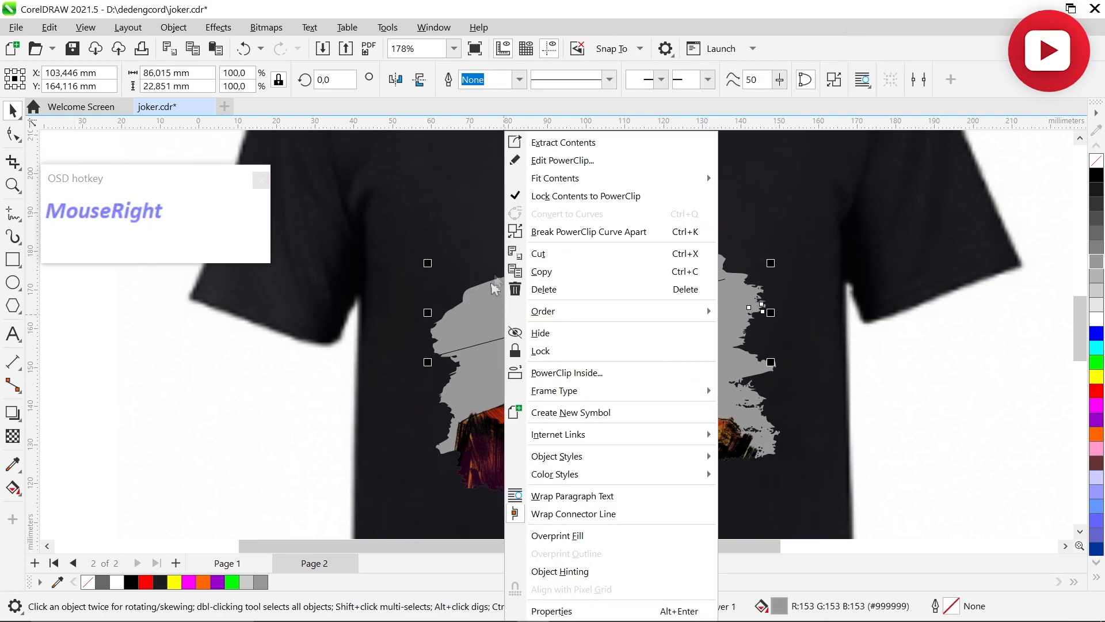
{"action": "left_click", "coordinate": [562, 160]}
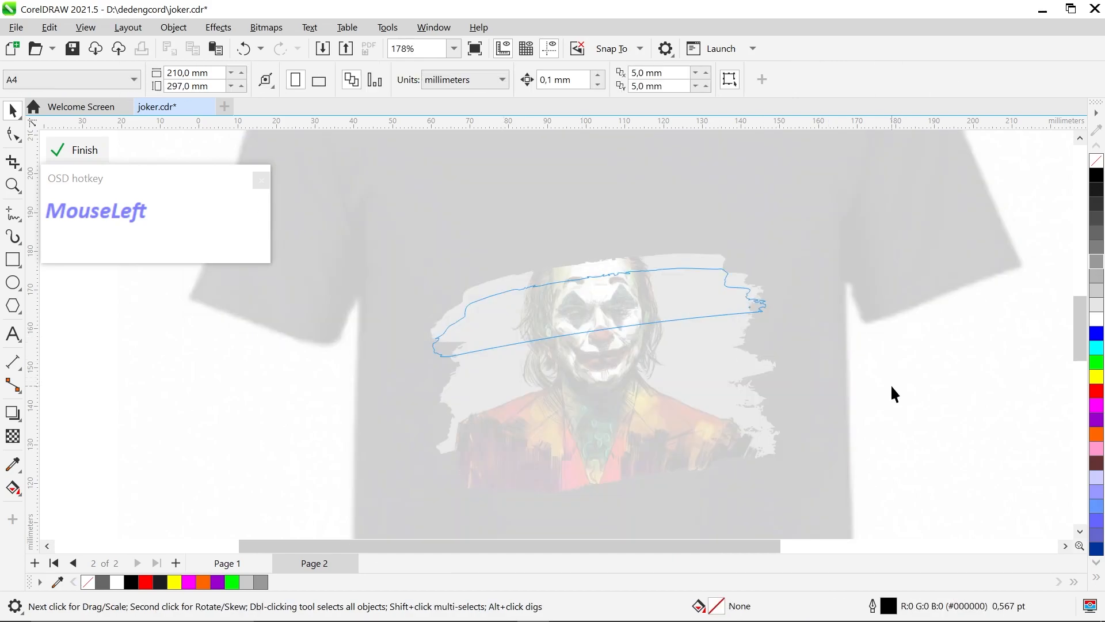
{"action": "key", "text": "ctrl+v"}
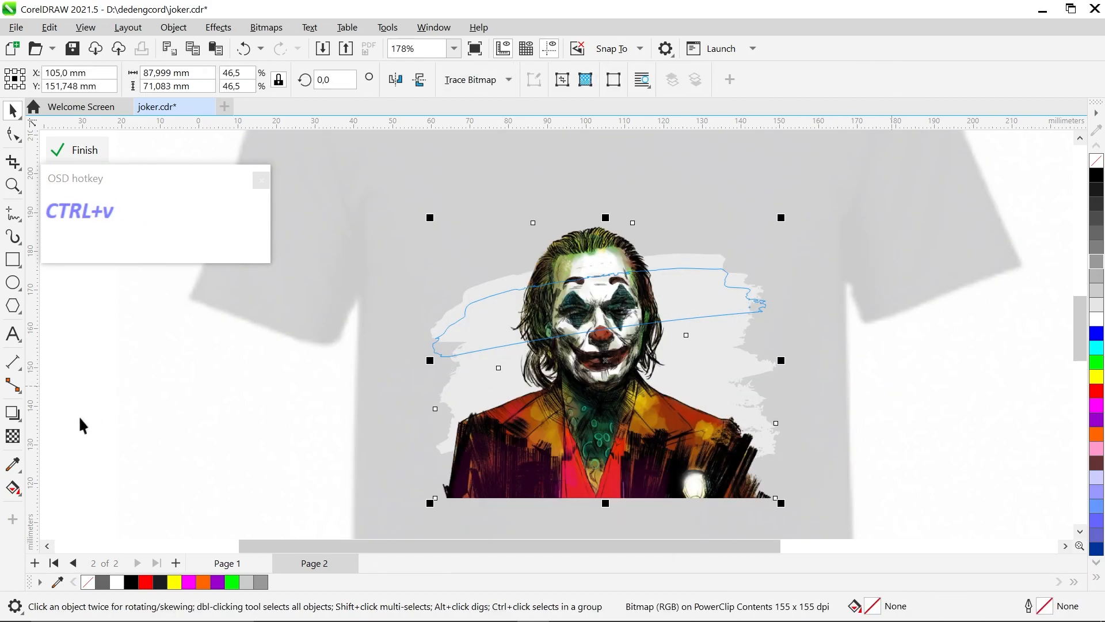
{"action": "left_click", "coordinate": [139, 411]}
{"action": "left_click", "coordinate": [78, 151]}
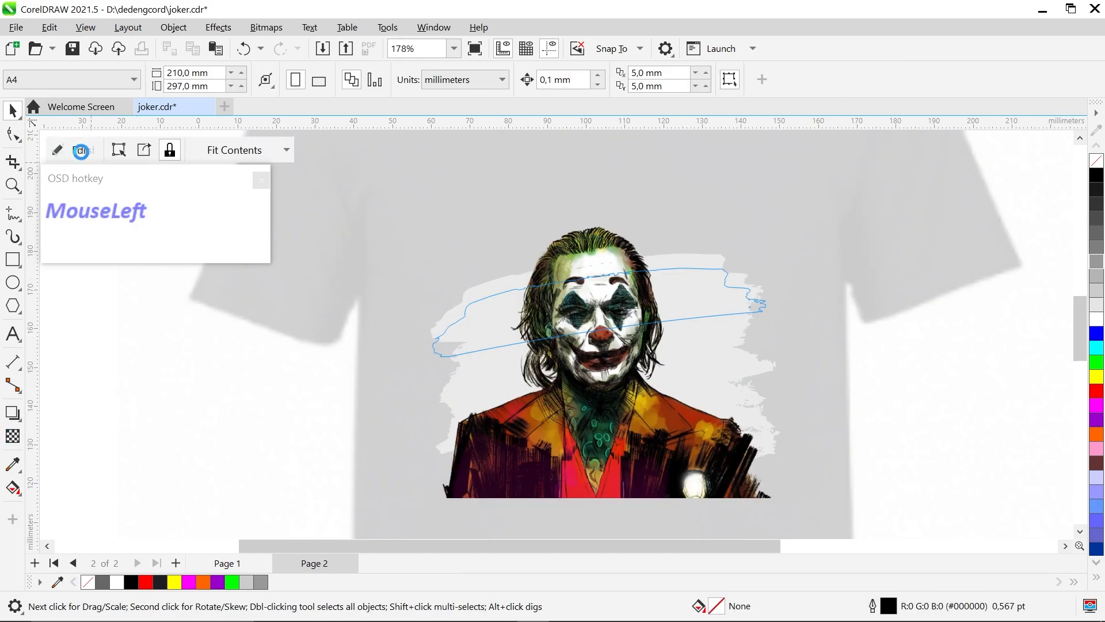
- Apply a uniform transparency of 50 to the portrait inside the large brush stroke's PowerClip and finish editing
{"action": "left_click", "coordinate": [669, 467]}
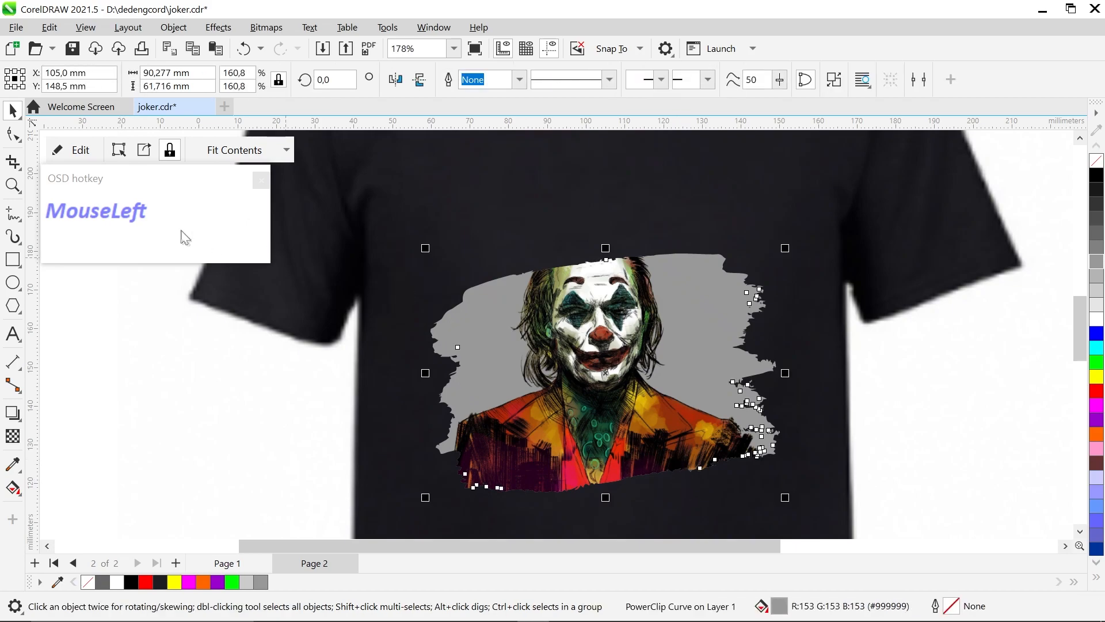
{"action": "left_click", "coordinate": [86, 156]}
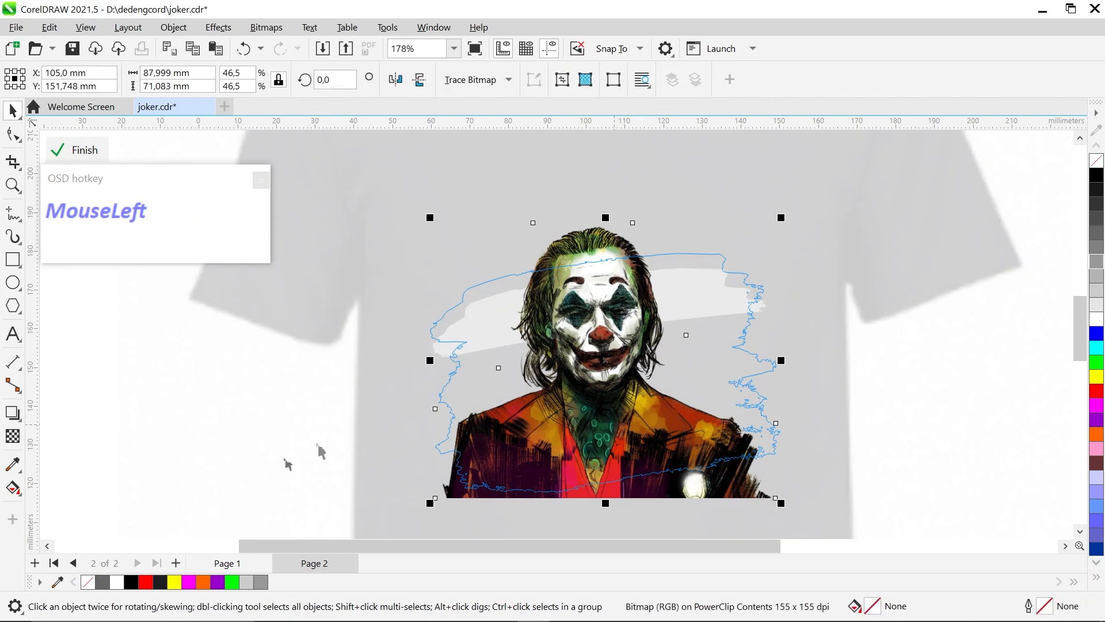
{"action": "left_click", "coordinate": [13, 436]}
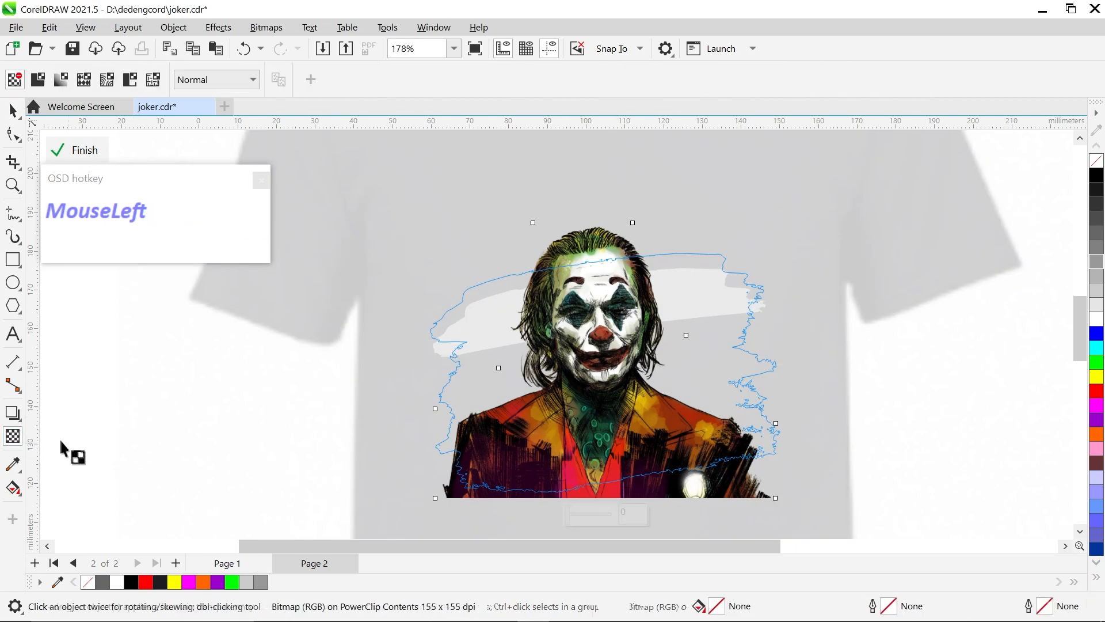
{"action": "left_click", "coordinate": [37, 78]}
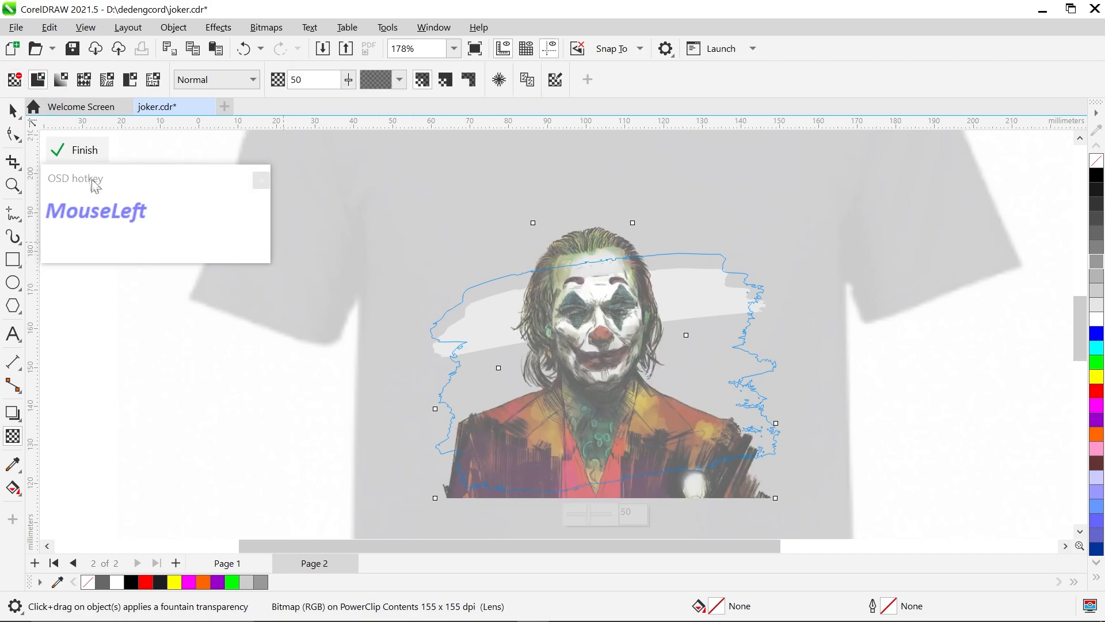
{"action": "left_click", "coordinate": [75, 152]}
{"action": "scroll", "coordinate": [635, 322], "scroll_direction": "up", "scroll_amount": 2}
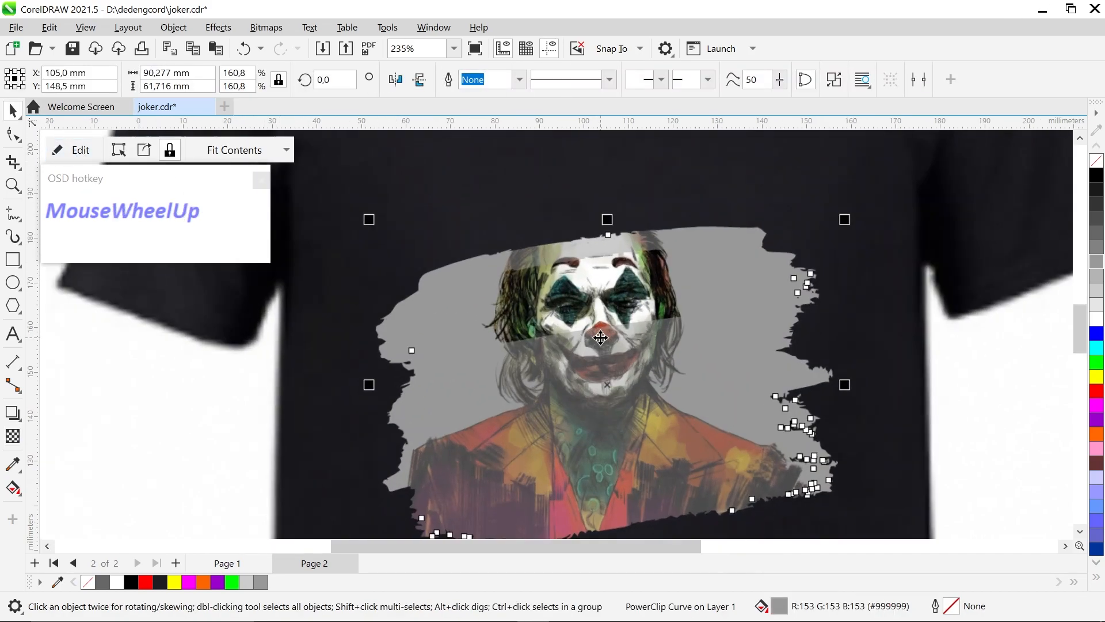
{"action": "scroll", "coordinate": [632, 312], "scroll_direction": "down", "scroll_amount": 1}
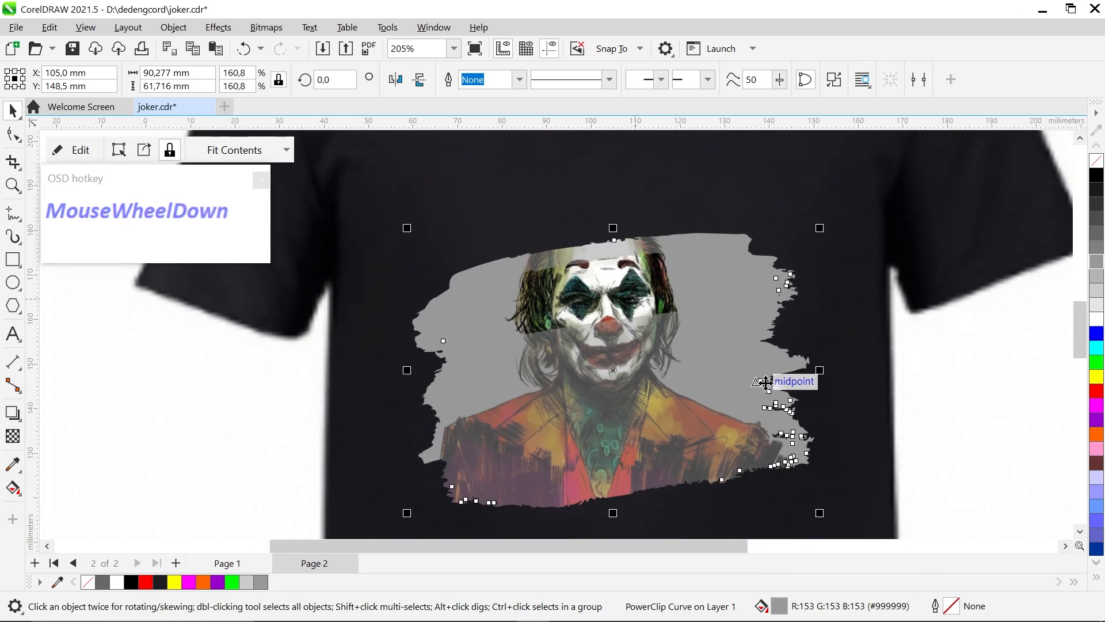
- Fill the large brush-stroke shape with red (#FF0000)
{"action": "left_click", "coordinate": [1097, 394]}
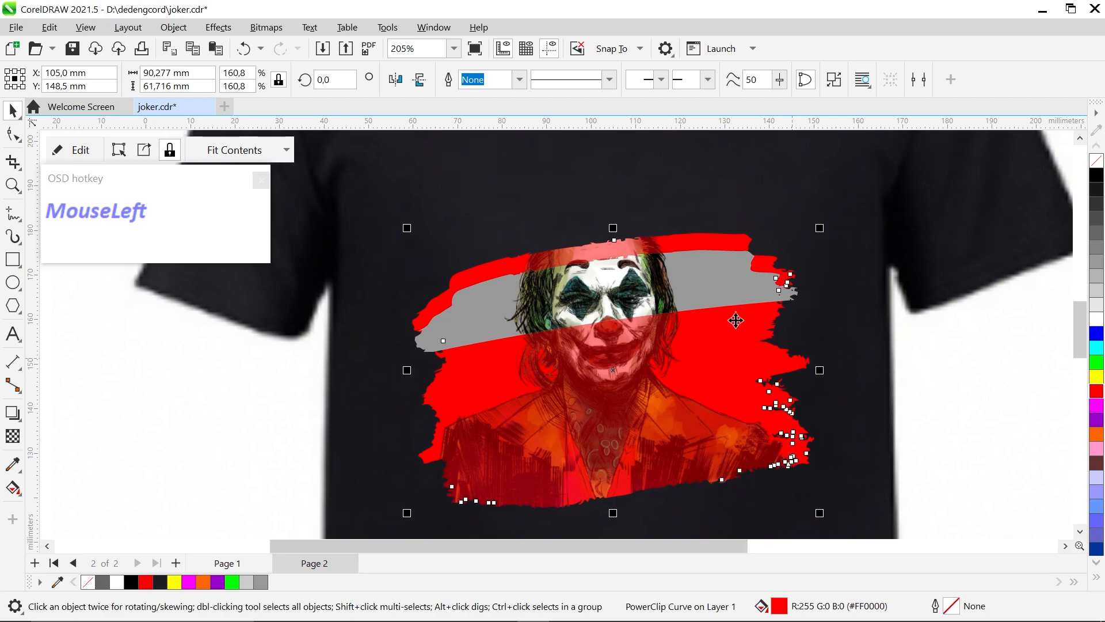
{"action": "left_click", "coordinate": [970, 333]}
- Fill the grey strip across the Joker's eyes with black (#000000)
{"action": "left_click", "coordinate": [756, 292]}
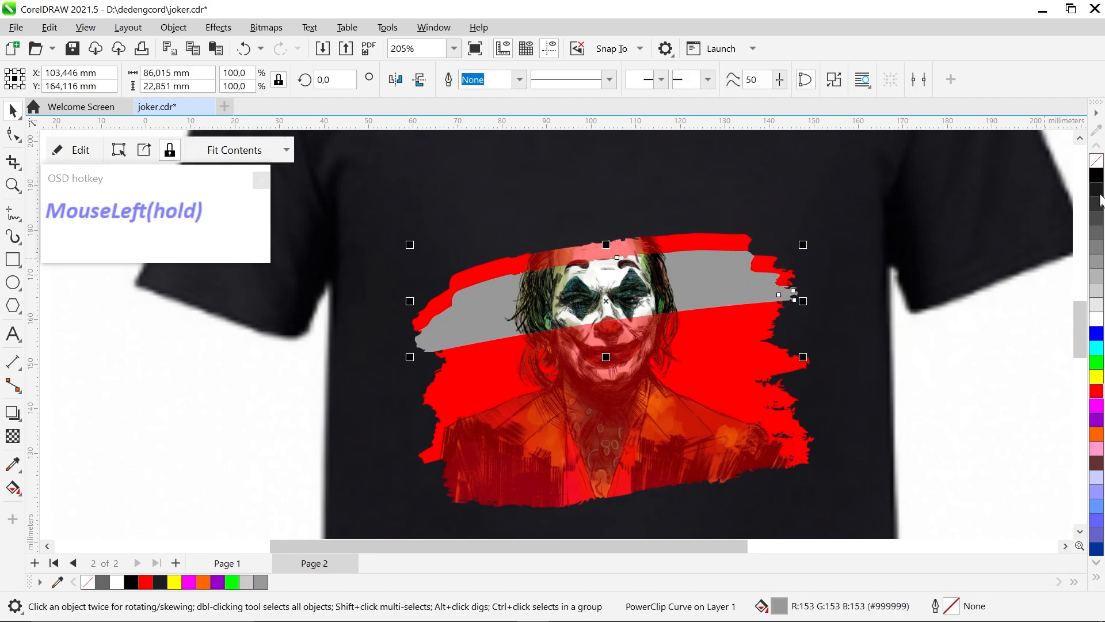
{"action": "left_click", "coordinate": [1096, 168]}
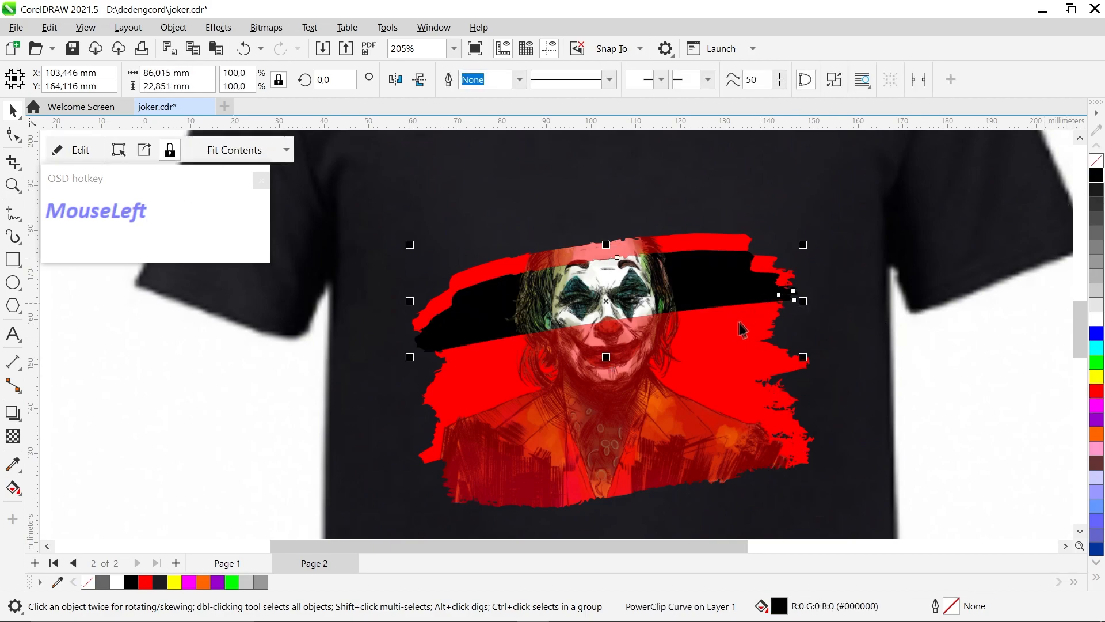
{"action": "scroll", "coordinate": [721, 351], "scroll_direction": "down", "scroll_amount": 2}
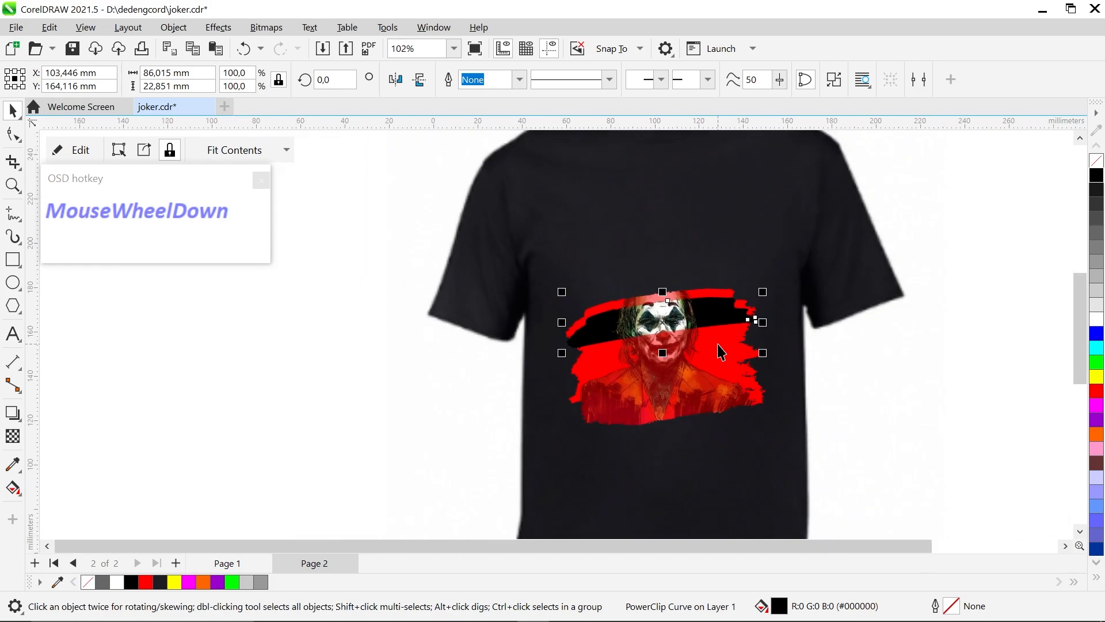
- Examine the black strip and red brush stroke up close and against the whole T-shirt
{"action": "scroll", "coordinate": [699, 327], "scroll_direction": "up", "scroll_amount": 2}
{"action": "scroll", "coordinate": [698, 326], "scroll_direction": "up", "scroll_amount": 1}
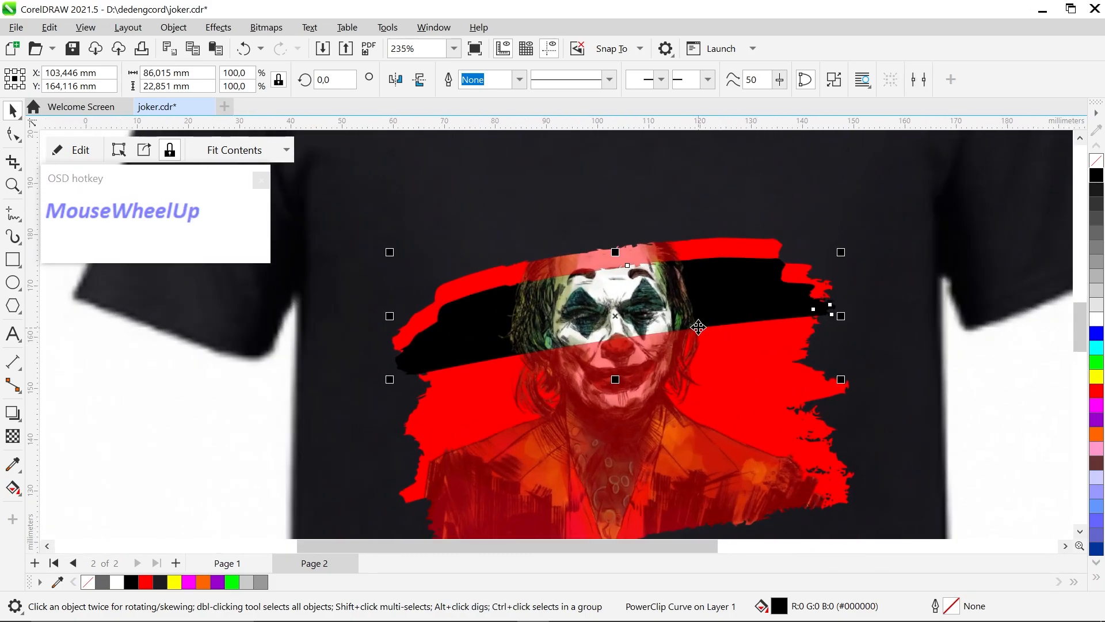
{"action": "scroll", "coordinate": [458, 365], "scroll_direction": "up", "scroll_amount": 2}
{"action": "scroll", "coordinate": [458, 365], "scroll_direction": "down", "scroll_amount": 5}
{"action": "left_click", "coordinate": [827, 437]}
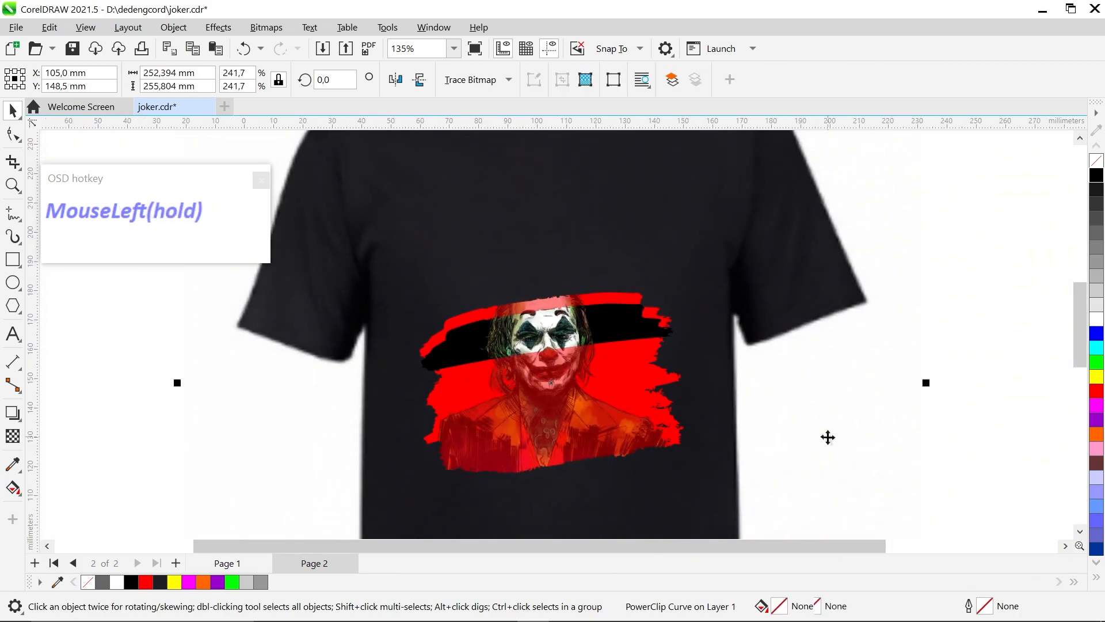
{"action": "scroll", "coordinate": [609, 389], "scroll_direction": "down", "scroll_amount": 2}
{"action": "scroll", "coordinate": [585, 386], "scroll_direction": "up", "scroll_amount": 1}
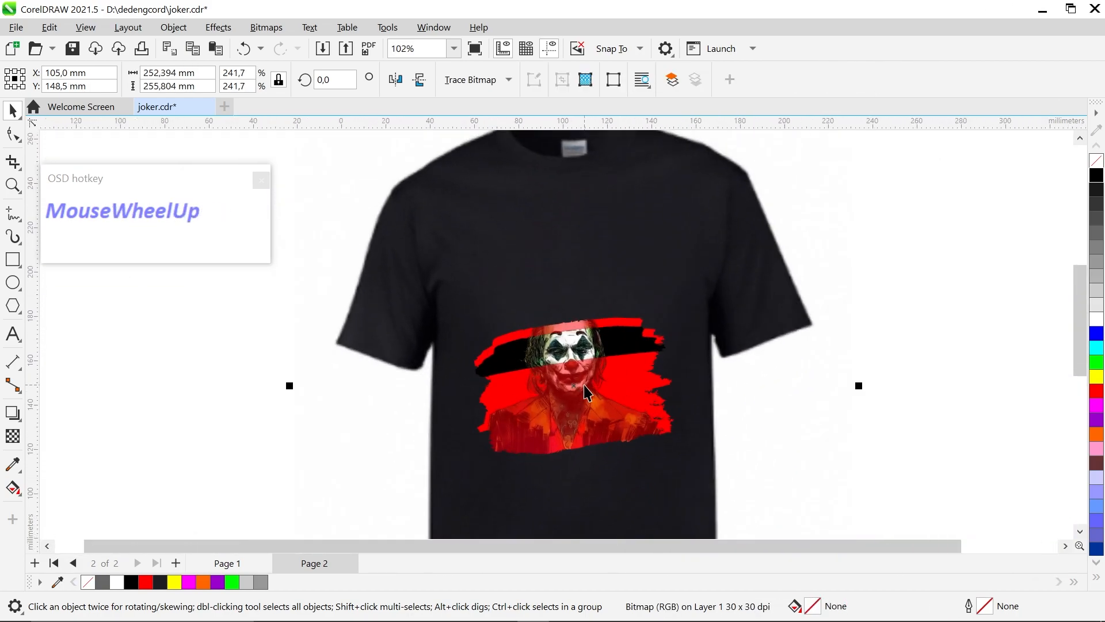
{"action": "scroll", "coordinate": [586, 391], "scroll_direction": "down", "scroll_amount": 2}
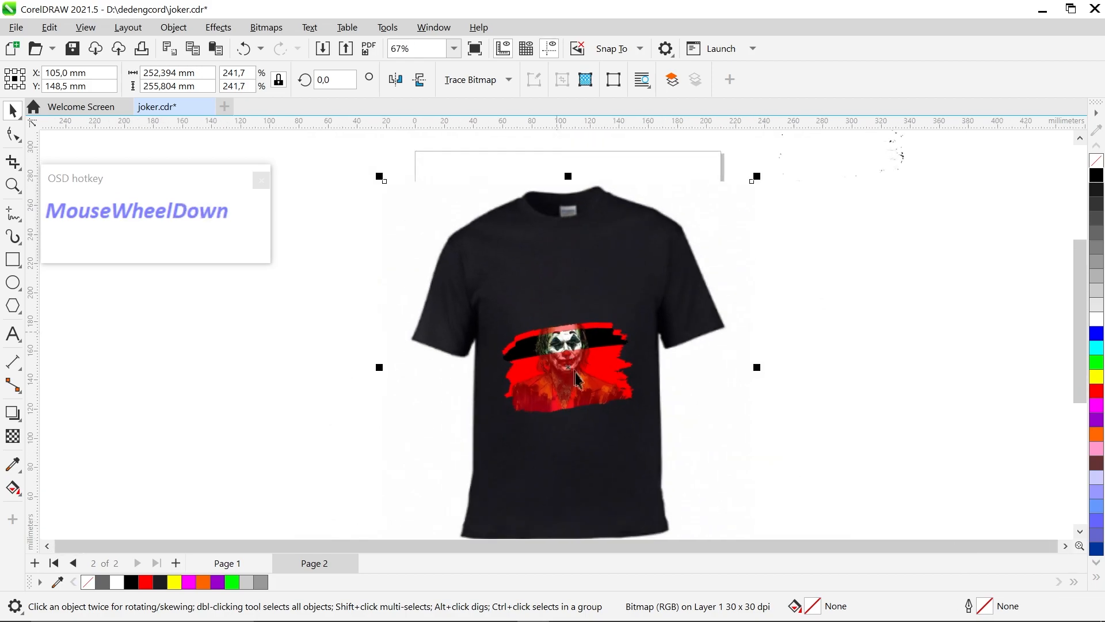
{"action": "scroll", "coordinate": [582, 393], "scroll_direction": "up", "scroll_amount": 4}
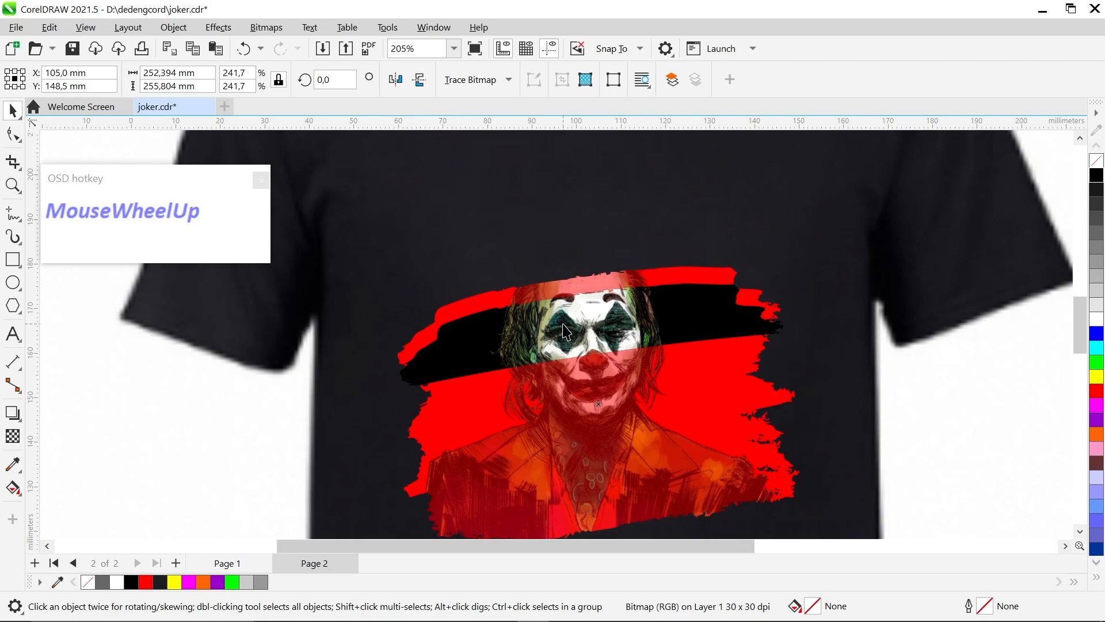
- Copy the semi-transparent portrait from inside the red brush stroke's PowerClip and finish editing its contents
{"action": "left_click", "coordinate": [566, 331]}
{"action": "scroll", "coordinate": [604, 330], "scroll_direction": "down", "scroll_amount": 2}
{"action": "left_click", "coordinate": [614, 374]}
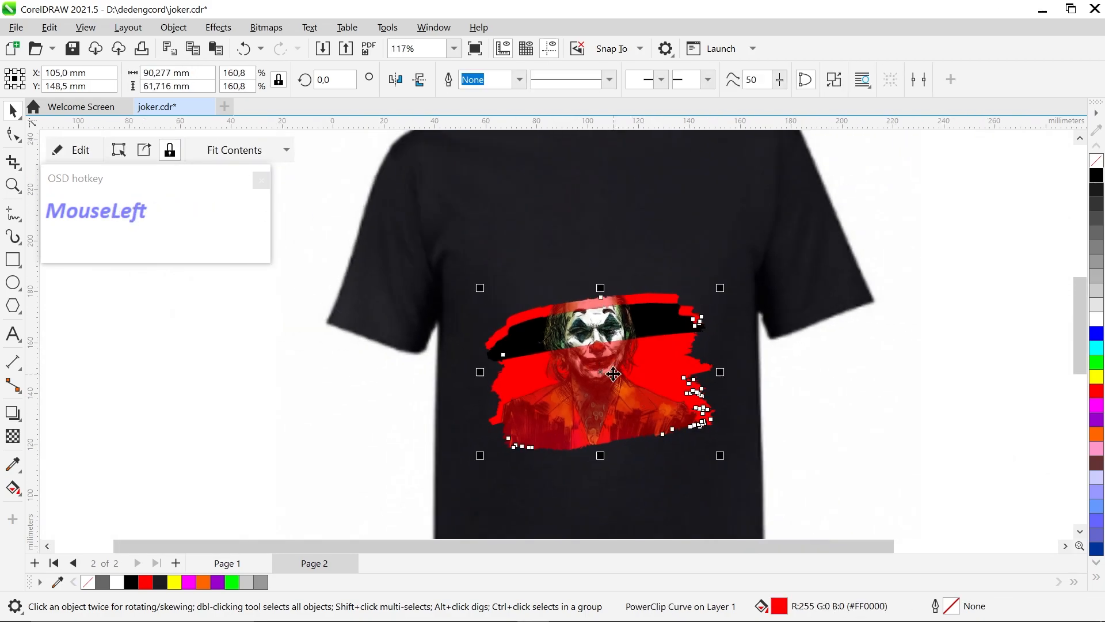
{"action": "left_click", "coordinate": [74, 149]}
{"action": "left_click", "coordinate": [661, 432]}
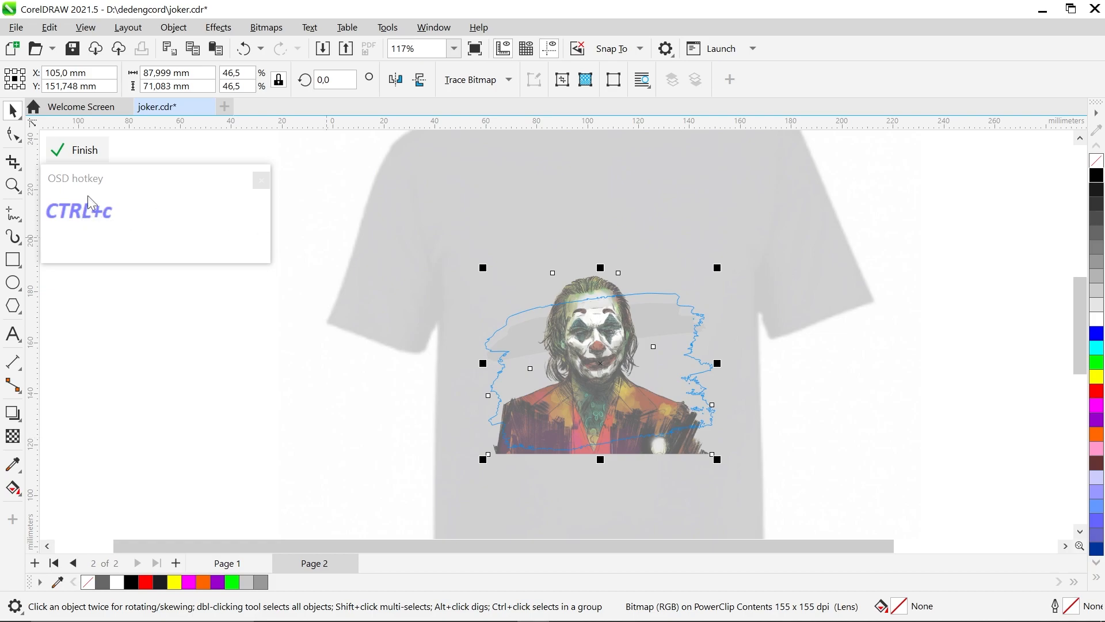
{"action": "left_click", "coordinate": [75, 153]}
{"action": "left_click", "coordinate": [299, 391]}
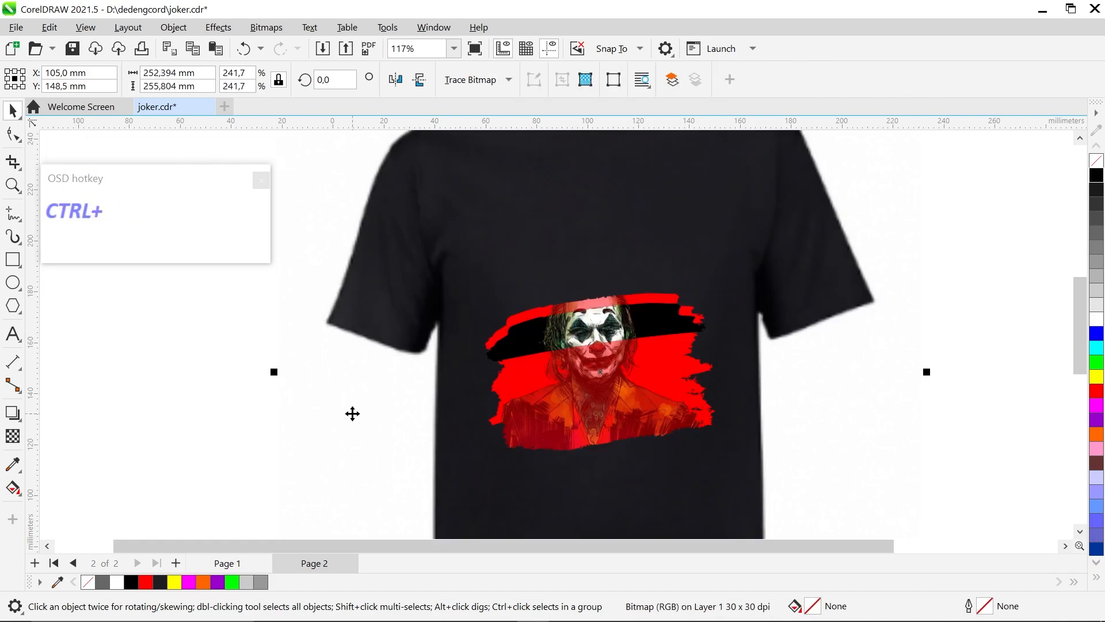
- Paste the copied portrait as a separate object over the design on the T-shirt
{"action": "left_click", "coordinate": [844, 479]}
{"action": "scroll", "coordinate": [728, 380], "scroll_direction": "down", "scroll_amount": 2}
{"action": "left_click", "coordinate": [841, 380]}
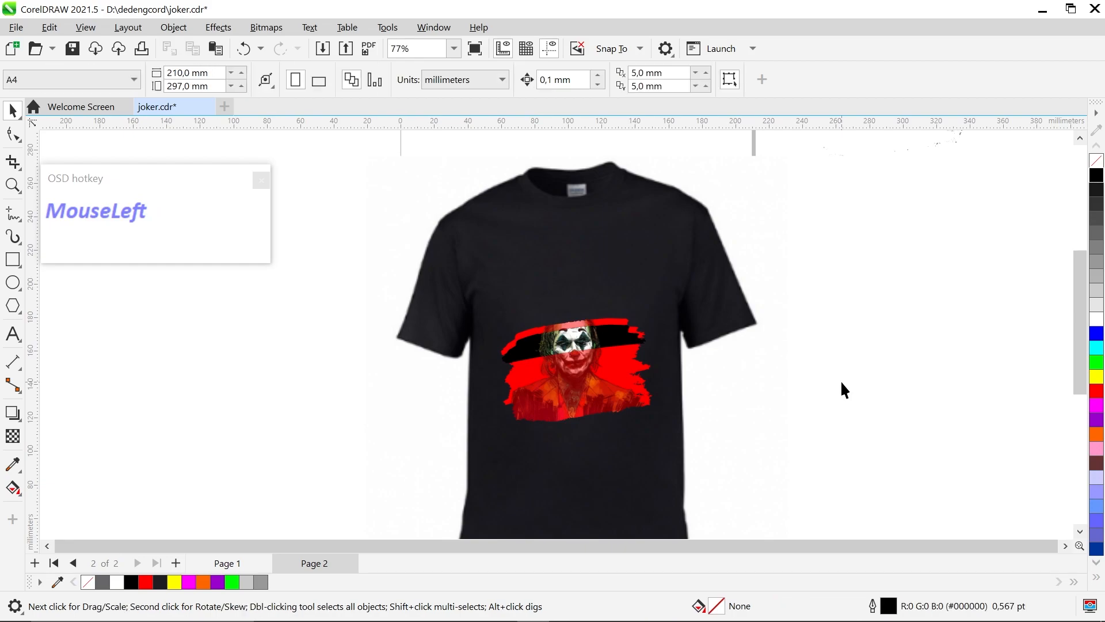
{"action": "key", "text": "ctrl+v"}
{"action": "scroll", "coordinate": [560, 377], "scroll_direction": "up", "scroll_amount": 2}
{"action": "scroll", "coordinate": [563, 348], "scroll_direction": "up", "scroll_amount": 2}
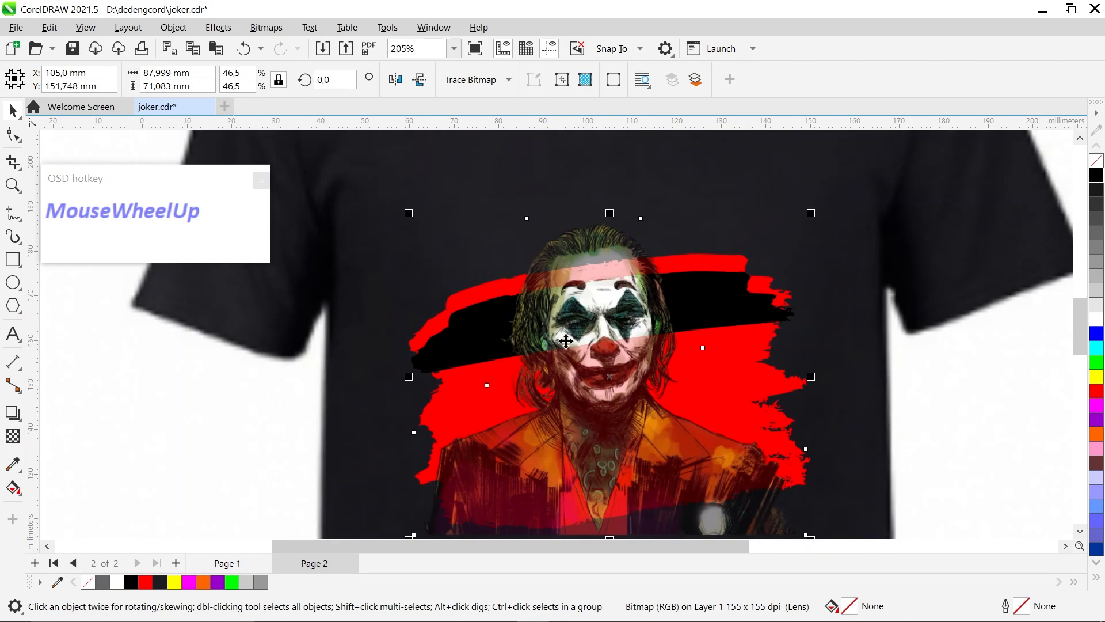
{"action": "scroll", "coordinate": [569, 334], "scroll_direction": "down", "scroll_amount": 1}
- Crop the lower part of the pasted portrait by raising its two bottom nodes with the Shape tool, leaving it about 57.8 mm tall
{"action": "left_click", "coordinate": [13, 135]}
{"action": "scroll", "coordinate": [510, 323], "scroll_direction": "down", "scroll_amount": 2}
{"action": "left_click_drag", "start_coordinate": [800, 506], "coordinate": [426, 455]}
{"action": "left_click_drag", "start_coordinate": [710, 464], "coordinate": [710, 424]}
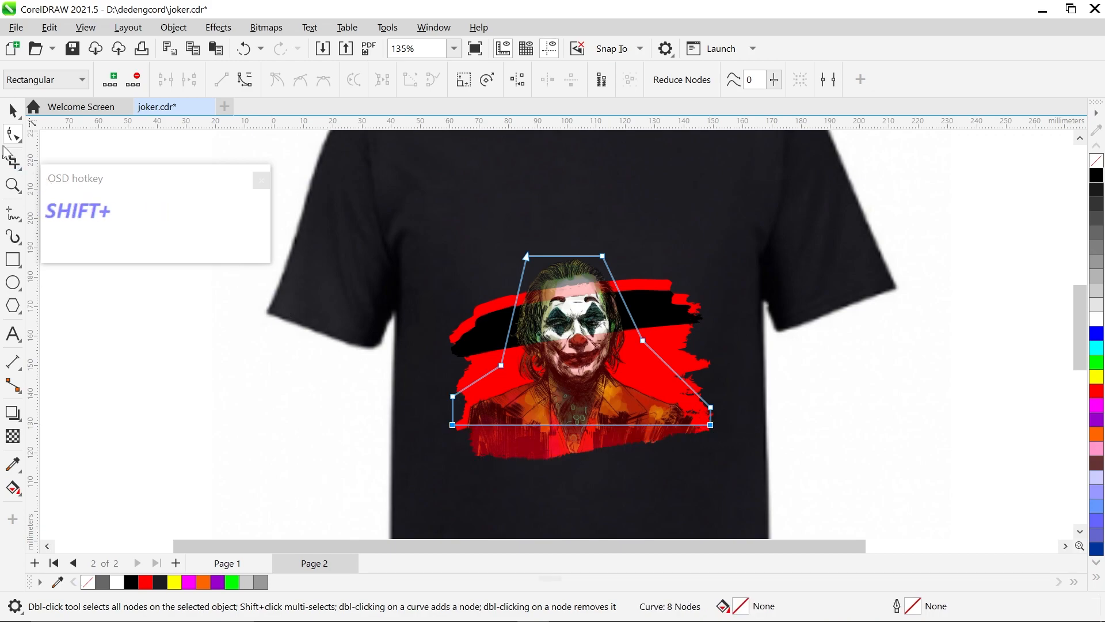
{"action": "left_click", "coordinate": [13, 109]}
{"action": "left_click", "coordinate": [190, 439]}
{"action": "scroll", "coordinate": [525, 393], "scroll_direction": "up", "scroll_amount": 1}
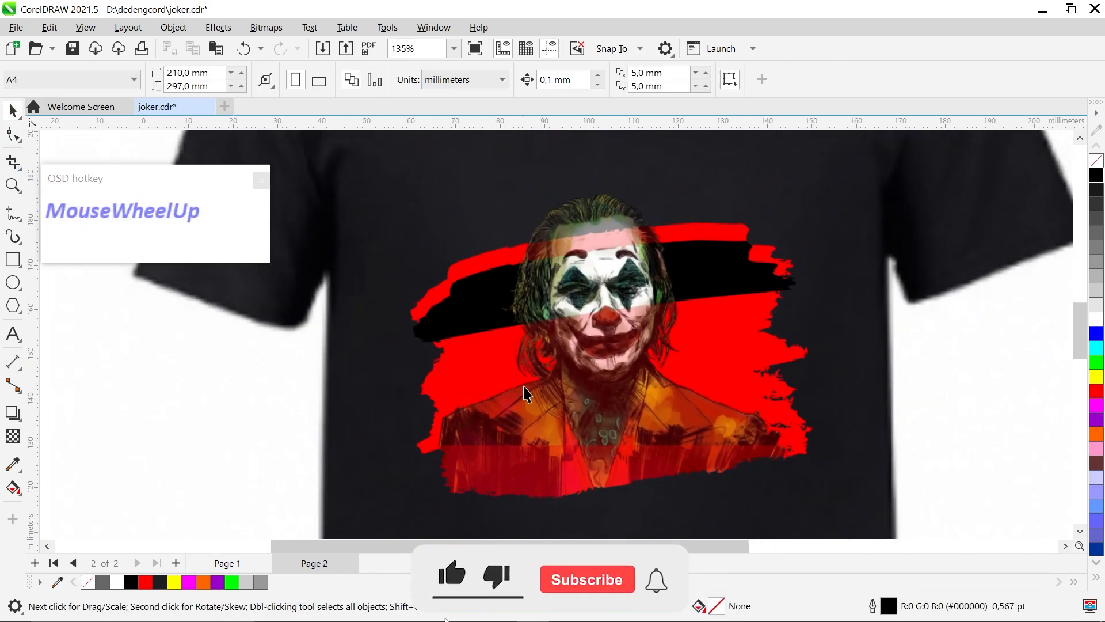
{"action": "scroll", "coordinate": [525, 391], "scroll_direction": "down", "scroll_amount": 1}
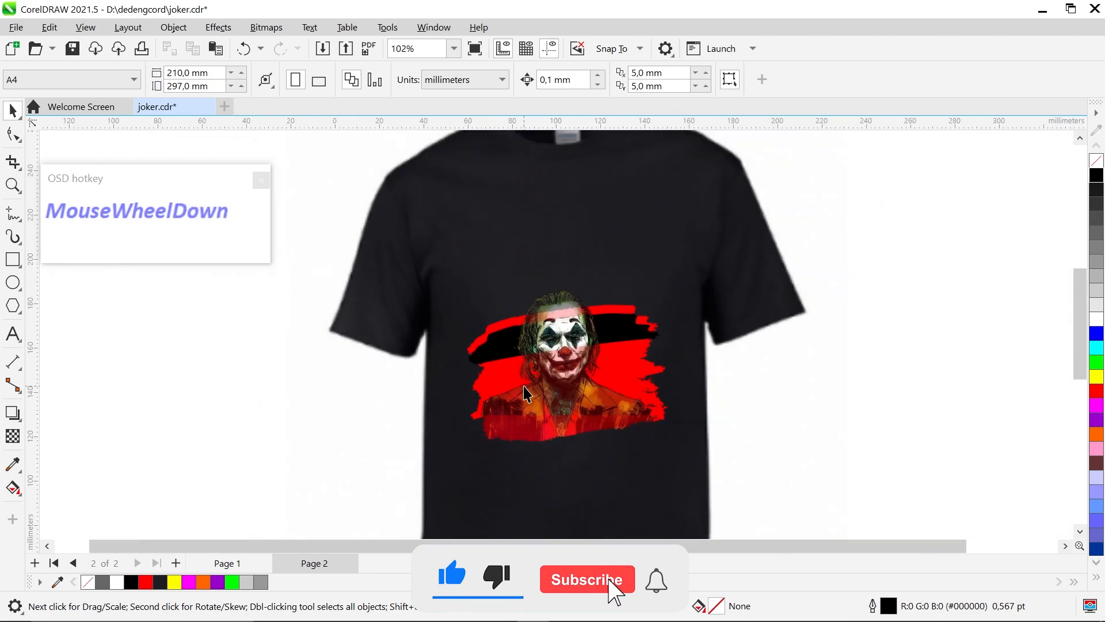
{"action": "left_click", "coordinate": [565, 349]}
{"action": "left_click", "coordinate": [834, 381]}
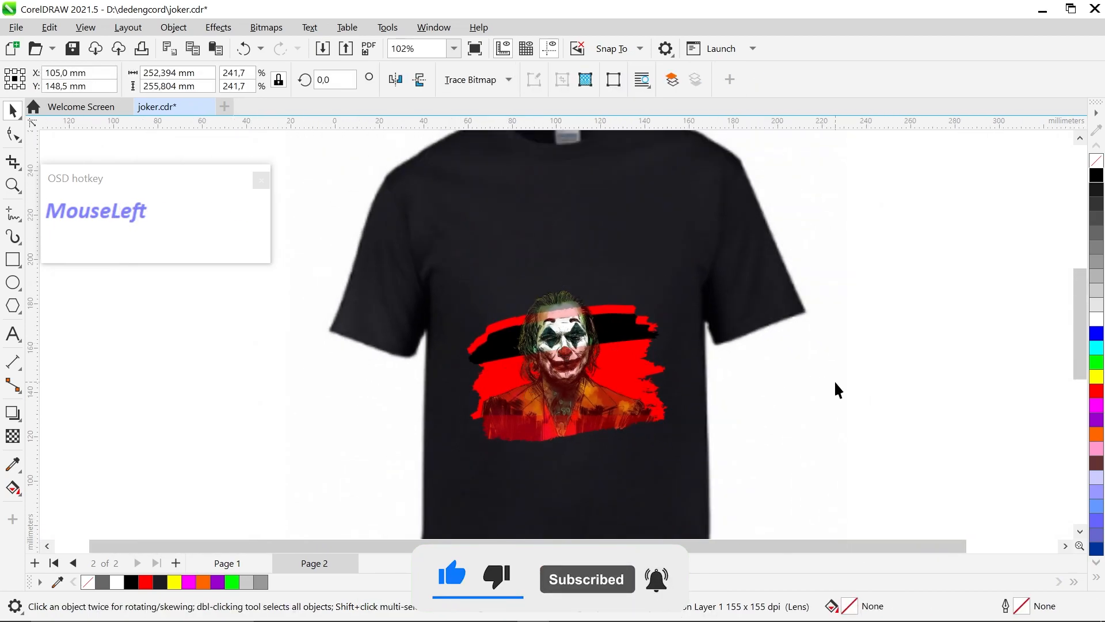
{"action": "left_click", "coordinate": [595, 334]}
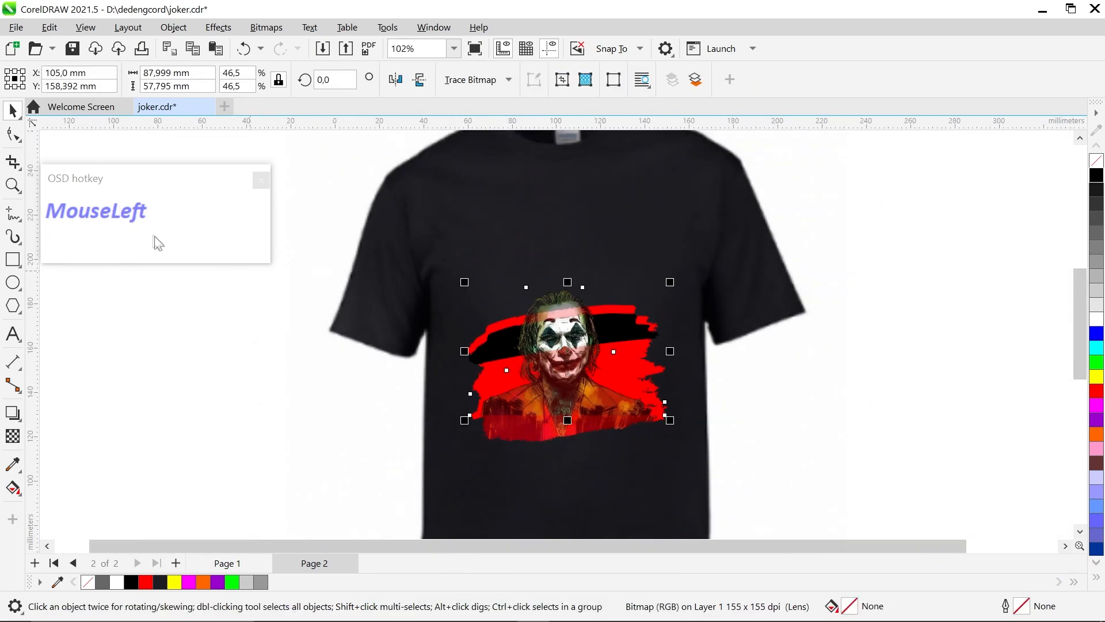
{"action": "left_click", "coordinate": [185, 346]}
- Try moving the portrait sideways inside the red brush stroke's PowerClip, undo the move and finish editing
{"action": "left_click", "coordinate": [533, 421]}
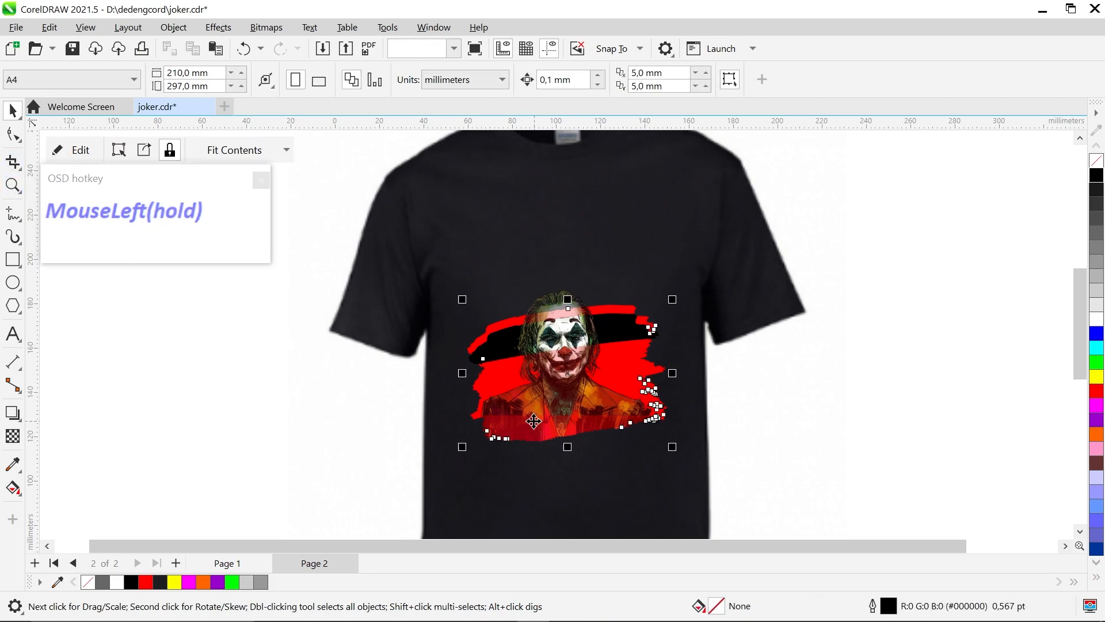
{"action": "left_click", "coordinate": [67, 153]}
{"action": "left_click", "coordinate": [651, 331]}
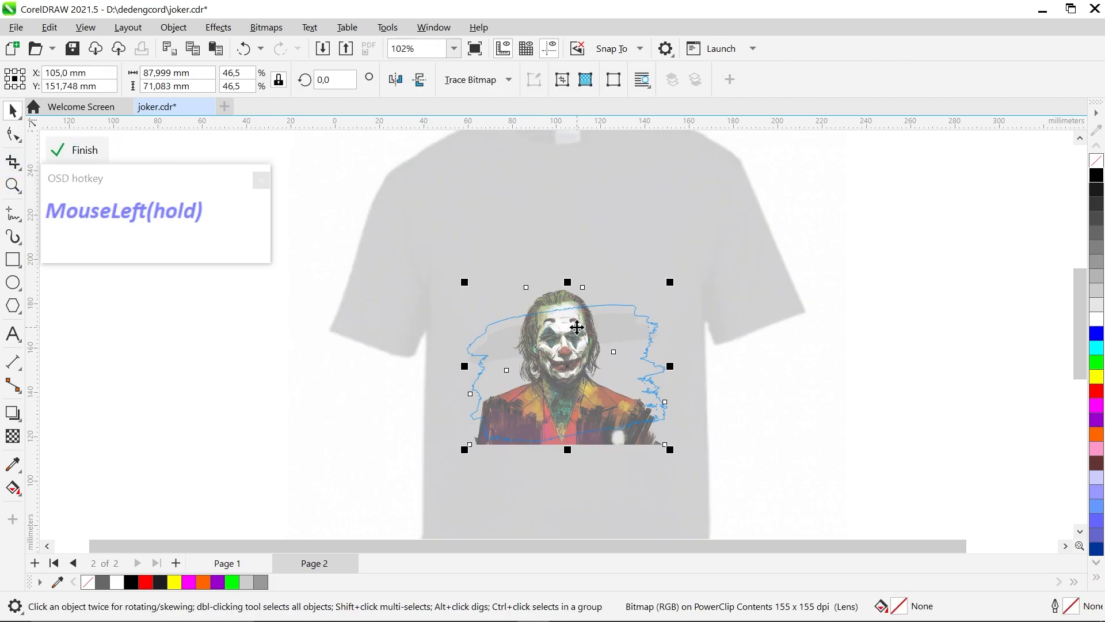
{"action": "scroll", "coordinate": [651, 333], "scroll_direction": "up", "scroll_amount": 3}
{"action": "left_click", "coordinate": [663, 338]}
{"action": "left_click", "coordinate": [550, 324]}
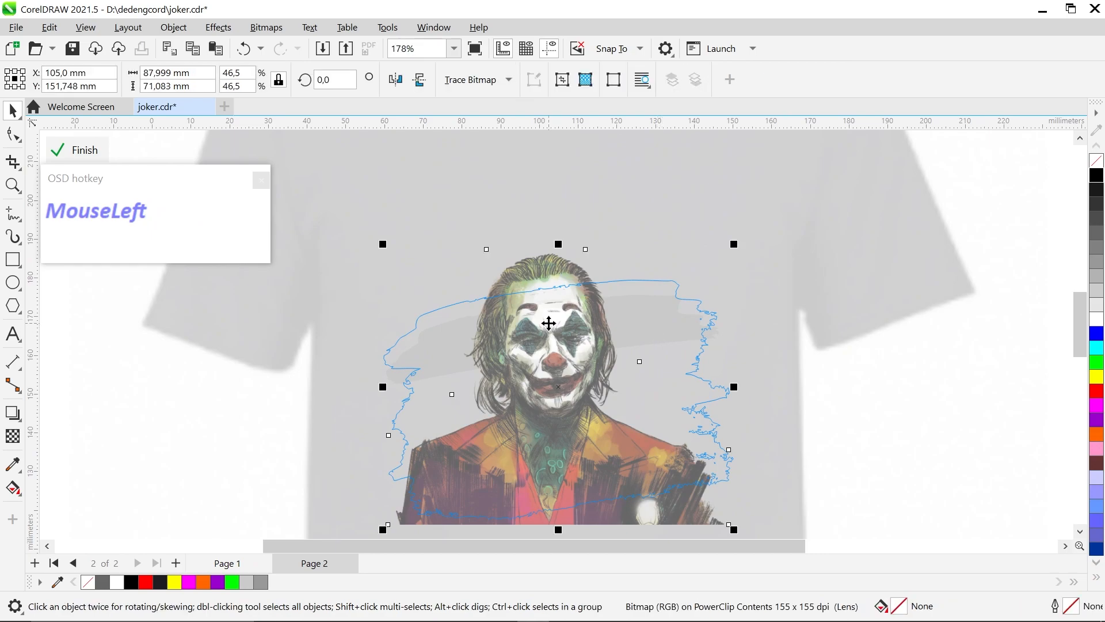
{"action": "left_click_drag", "start_coordinate": [573, 324], "coordinate": [486, 326]}
{"action": "key", "text": "ctrl+z"}
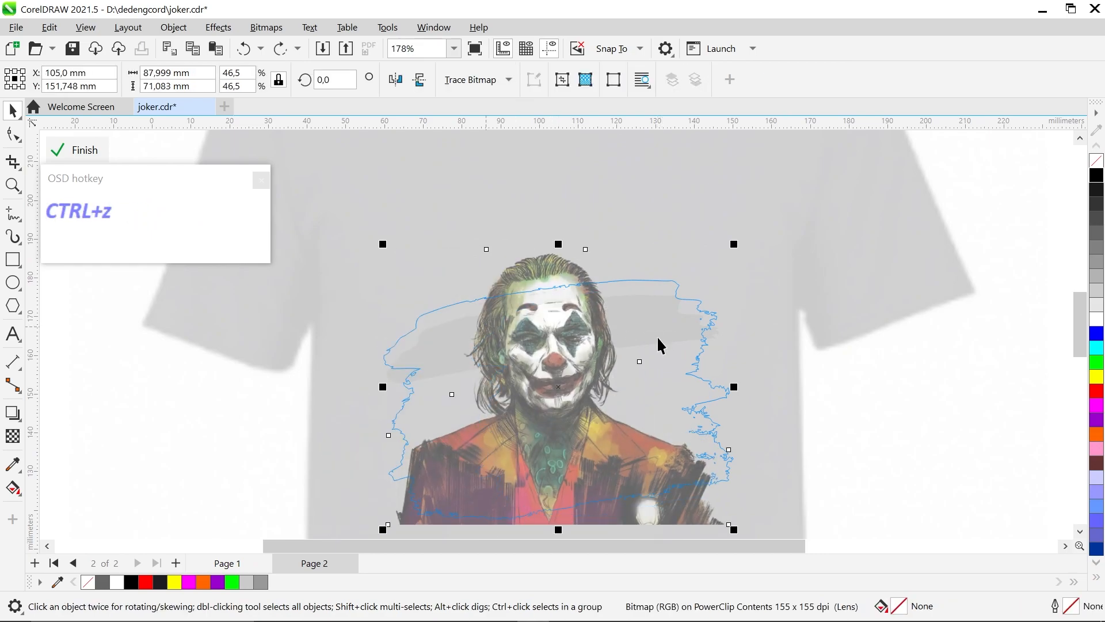
{"action": "left_click", "coordinate": [74, 150]}
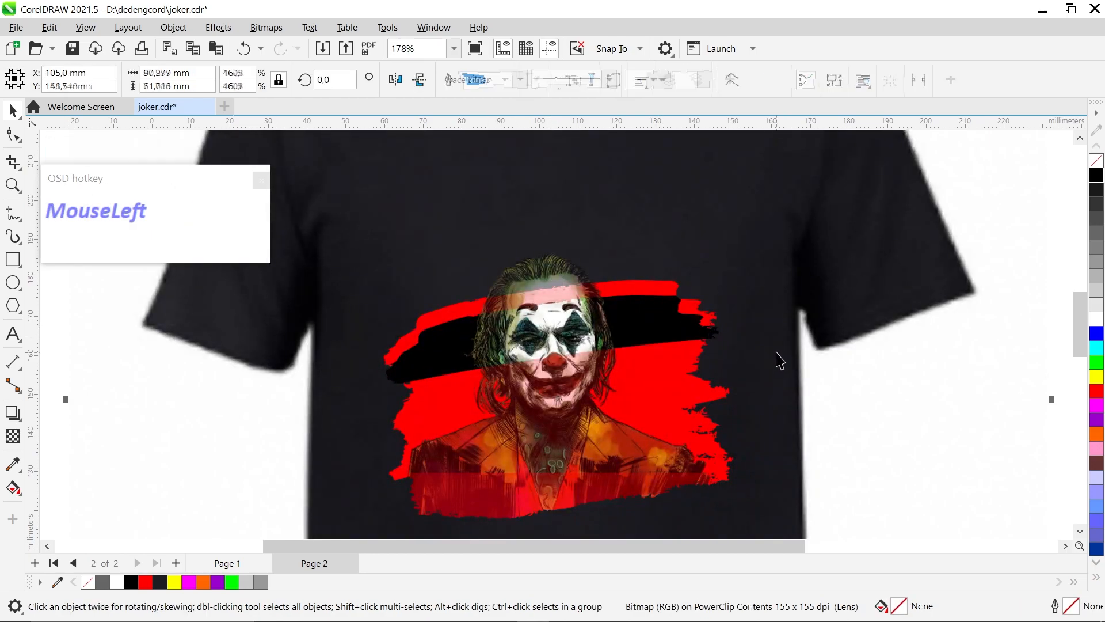
- Try red (#FF0000) and dark grey (#333333) fills on the strip, then restore its black fill
{"action": "left_click_drag", "start_coordinate": [676, 341], "coordinate": [691, 365]}
{"action": "key", "text": "ctrl+z"}
{"action": "left_click", "coordinate": [1097, 391]}
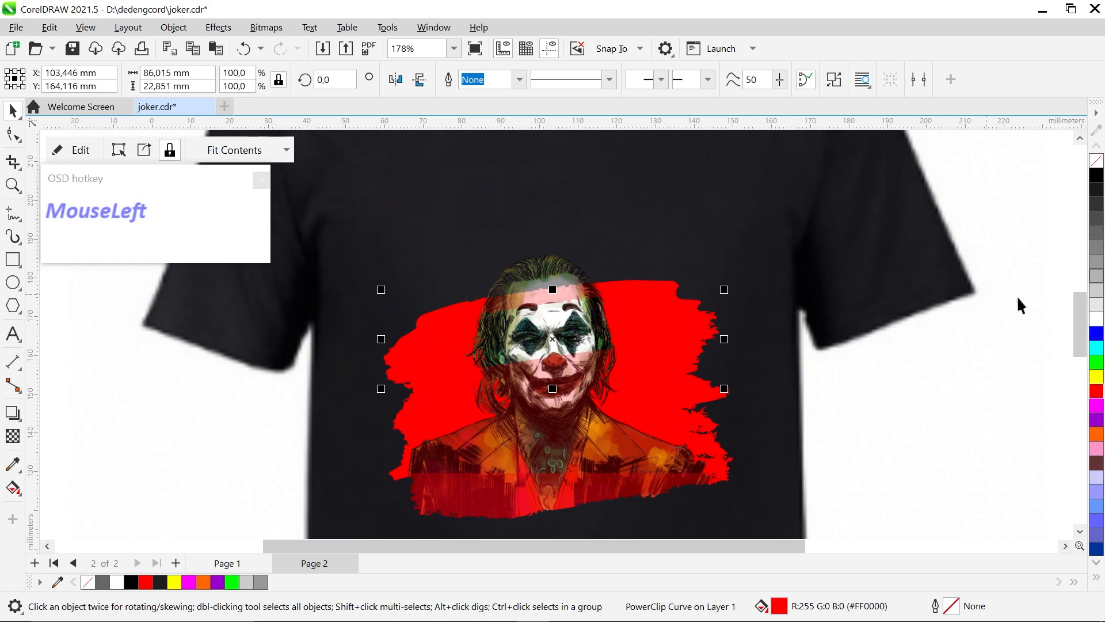
{"action": "left_click", "coordinate": [1097, 175]}
{"action": "left_click", "coordinate": [1097, 204]}
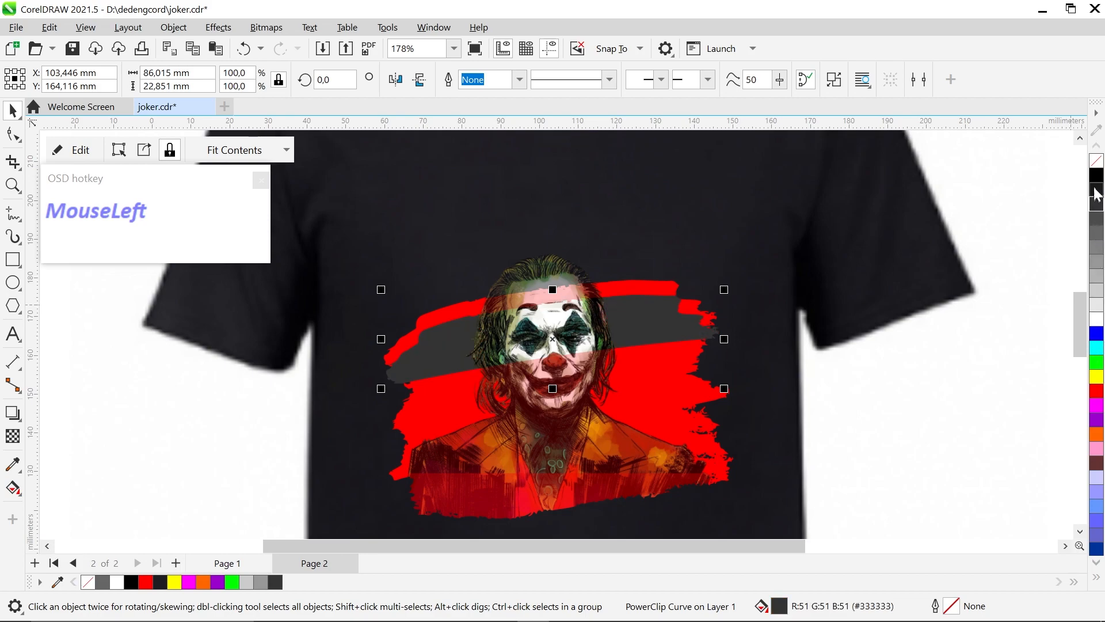
{"action": "left_click", "coordinate": [947, 370]}
{"action": "scroll", "coordinate": [920, 392], "scroll_direction": "down", "scroll_amount": 3}
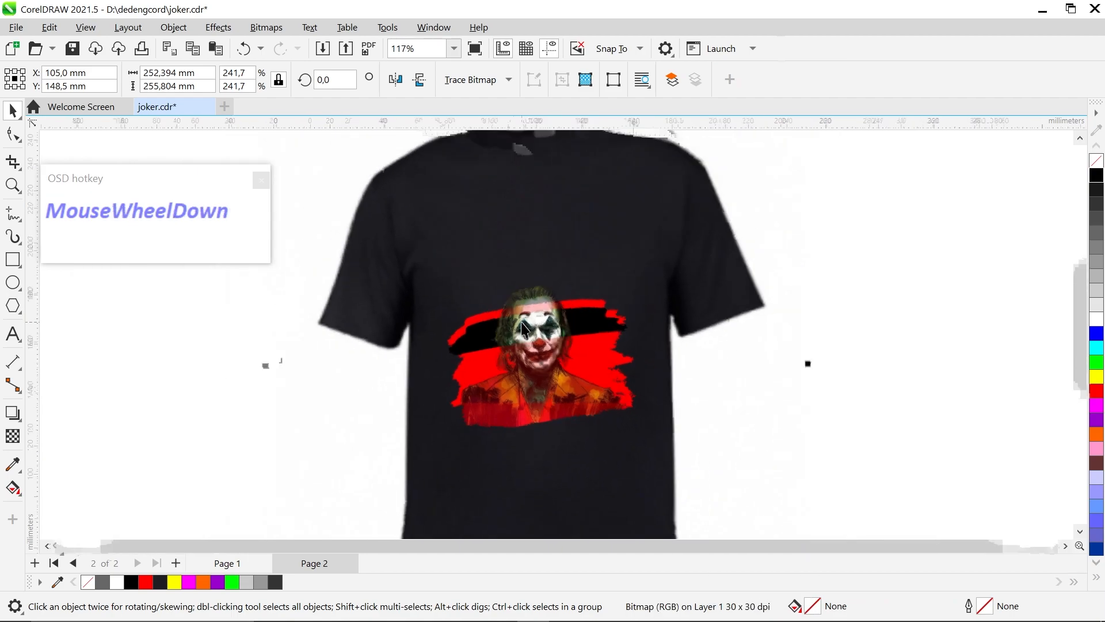
- Delete the leftover brush-stroke shapes lying outside the page beside the T-shirt
{"action": "left_click", "coordinate": [797, 436]}
{"action": "scroll", "coordinate": [518, 285], "scroll_direction": "up", "scroll_amount": 2}
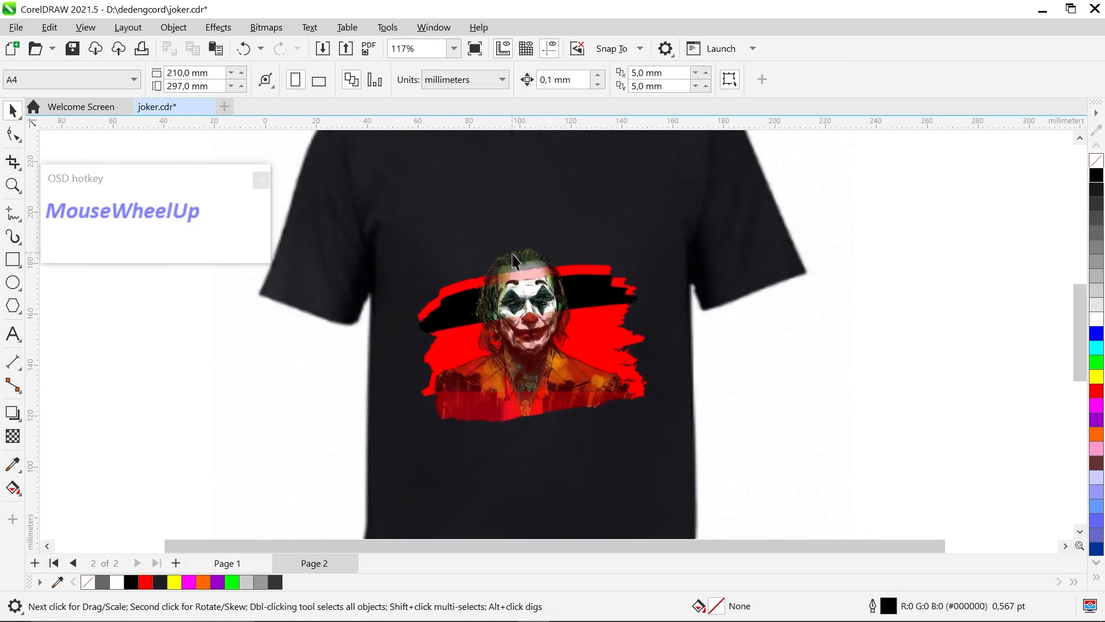
{"action": "scroll", "coordinate": [546, 322], "scroll_direction": "up", "scroll_amount": 1}
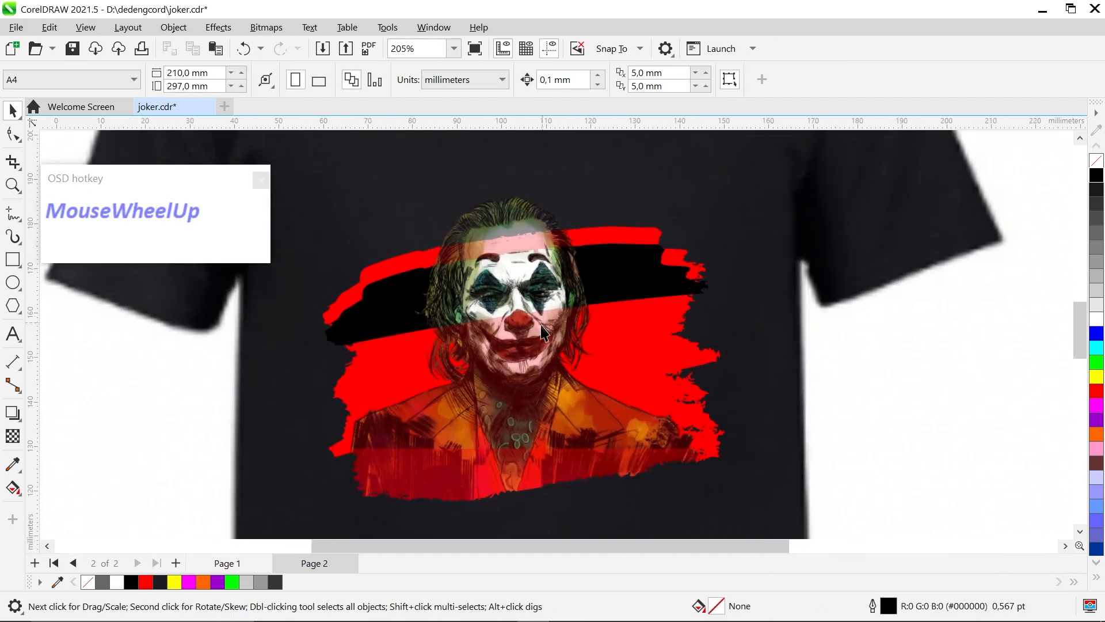
{"action": "scroll", "coordinate": [546, 322], "scroll_direction": "down", "scroll_amount": 4}
{"action": "left_click", "coordinate": [721, 473]}
{"action": "scroll", "coordinate": [654, 467], "scroll_direction": "down", "scroll_amount": 1}
{"action": "left_click_drag", "start_coordinate": [676, 419], "coordinate": [373, 232]}
{"action": "left_click_drag", "start_coordinate": [821, 377], "coordinate": [573, 169]}
{"action": "scroll", "coordinate": [648, 240], "scroll_direction": "up", "scroll_amount": 2}
{"action": "scroll", "coordinate": [651, 247], "scroll_direction": "down", "scroll_amount": 1}
{"action": "key", "text": "Delete"}
- Duplicate the complete T-shirt design beside the original, centred at about X 357.5 mm
{"action": "scroll", "coordinate": [426, 268], "scroll_direction": "down", "scroll_amount": 2}
{"action": "left_click", "coordinate": [651, 485]}
{"action": "left_click_drag", "start_coordinate": [652, 485], "coordinate": [377, 235]}
{"action": "scroll", "coordinate": [506, 340], "scroll_direction": "up", "scroll_amount": 1}
{"action": "left_click_drag", "start_coordinate": [507, 345], "coordinate": [652, 375]}
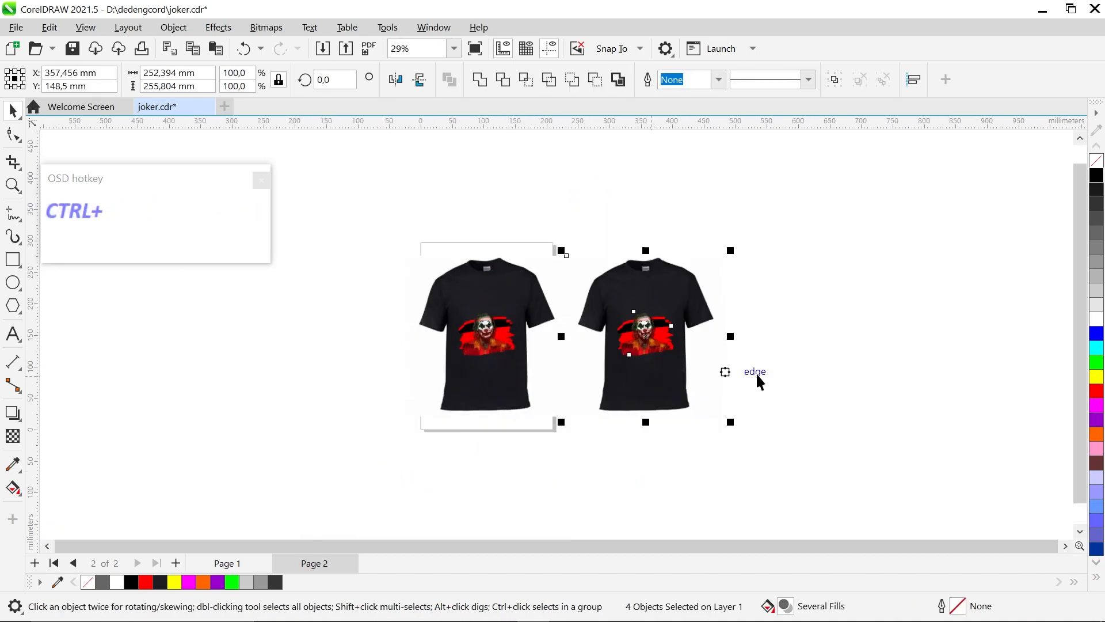
{"action": "left_click", "coordinate": [737, 362]}
- Fill the large brush stroke on the duplicated T-shirt with magenta (#FF00FF)
{"action": "scroll", "coordinate": [604, 321], "scroll_direction": "up", "scroll_amount": 4}
{"action": "left_click", "coordinate": [605, 316]}
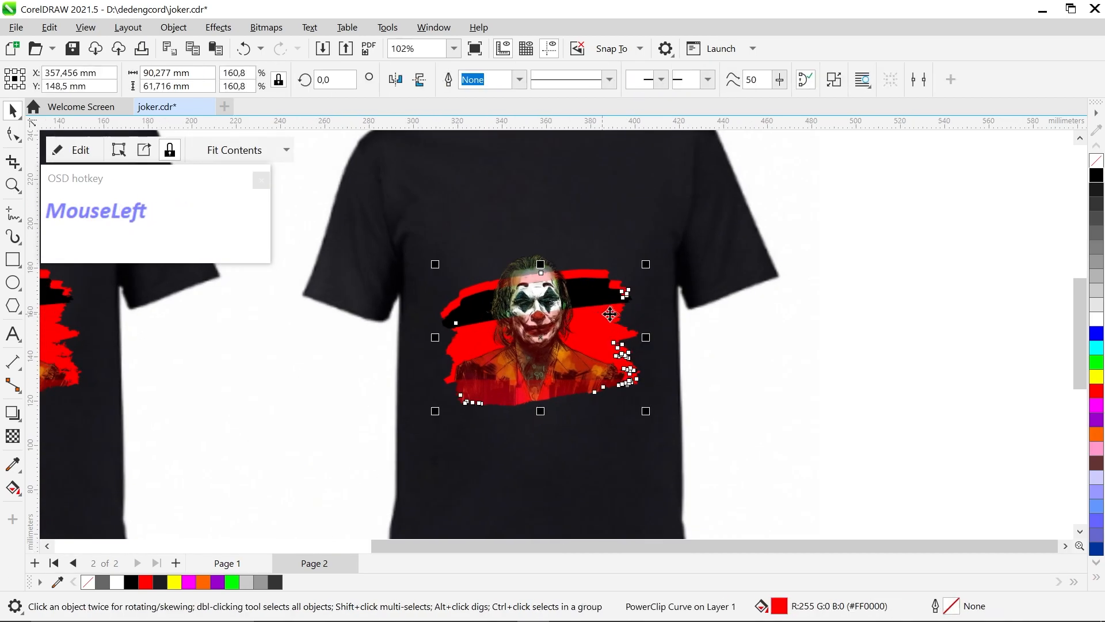
{"action": "left_click", "coordinate": [1097, 406]}
{"action": "scroll", "coordinate": [507, 348], "scroll_direction": "up", "scroll_amount": 1}
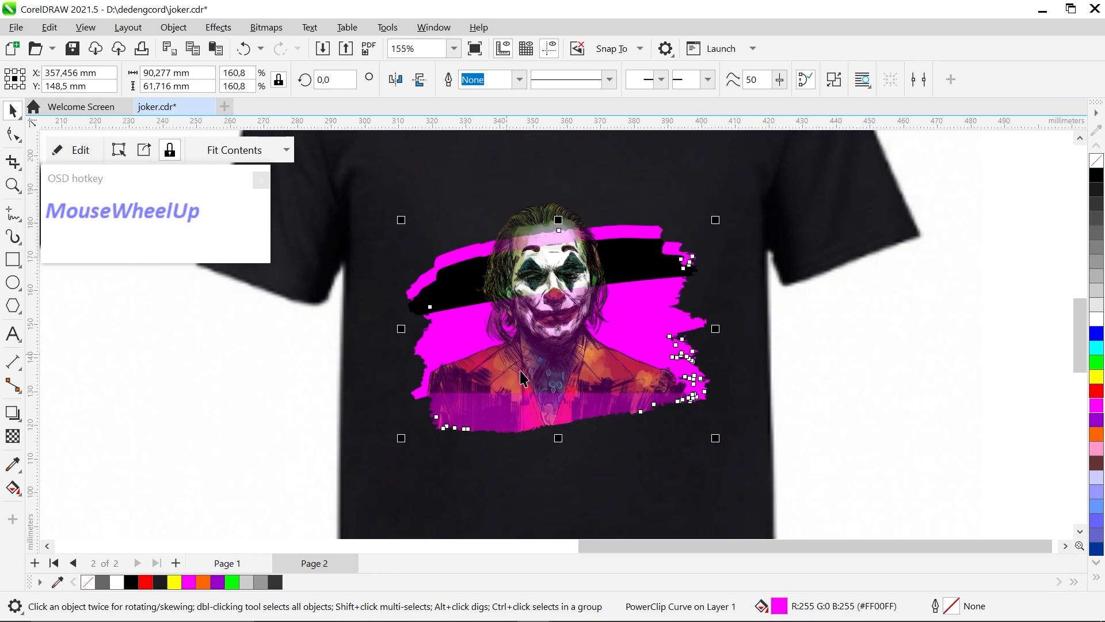
- Reorder the overlaid portrait on the duplicated T-shirt so it sits behind the strip and brush stroke but in front of the shirt
{"action": "left_click", "coordinate": [549, 384]}
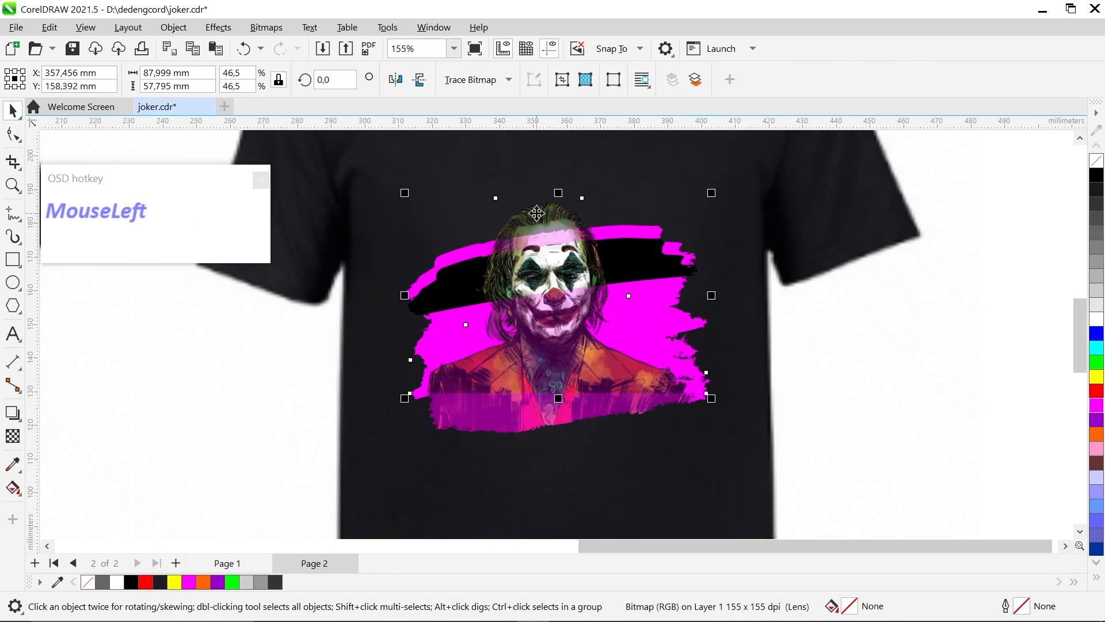
{"action": "left_click", "coordinate": [1028, 398]}
{"action": "left_click", "coordinate": [536, 208]}
{"action": "key", "text": "ctrl+Page_Down"}
{"action": "key", "text": "ctrl+Page_Down"}
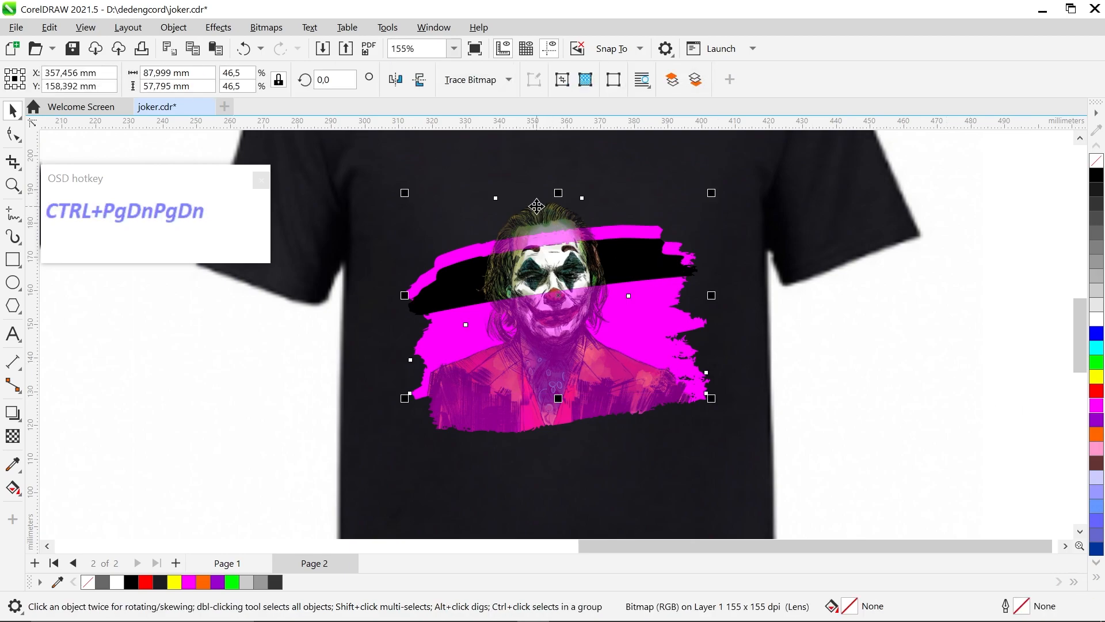
{"action": "key", "text": "ctrl+Page_Down"}
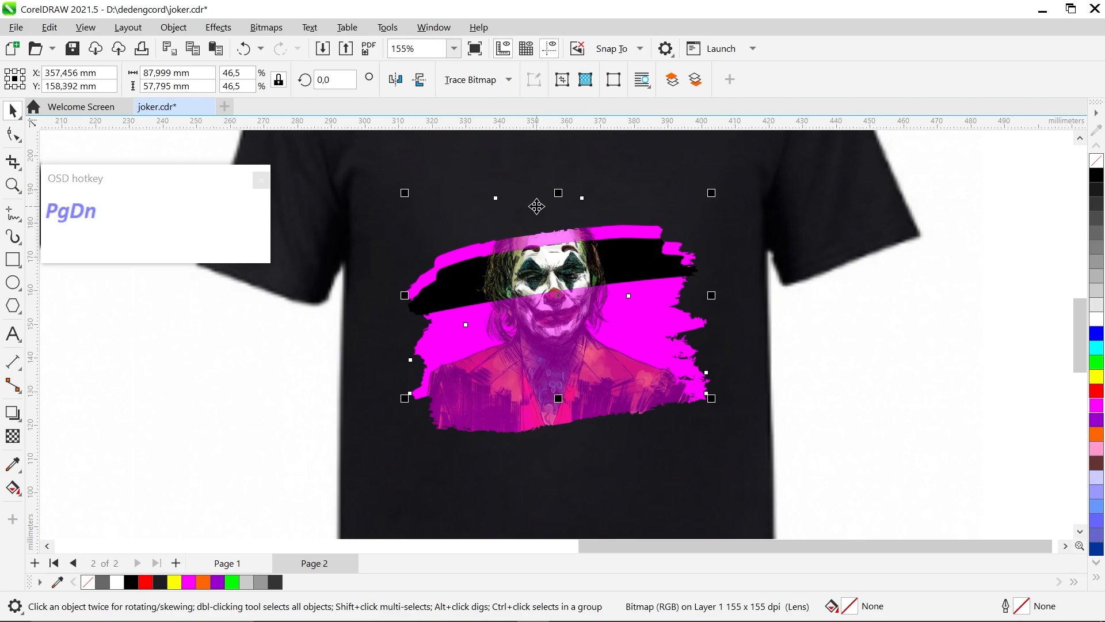
{"action": "key", "text": "ctrl+Page_Up"}
{"action": "scroll", "coordinate": [678, 404], "scroll_direction": "down", "scroll_amount": 1}
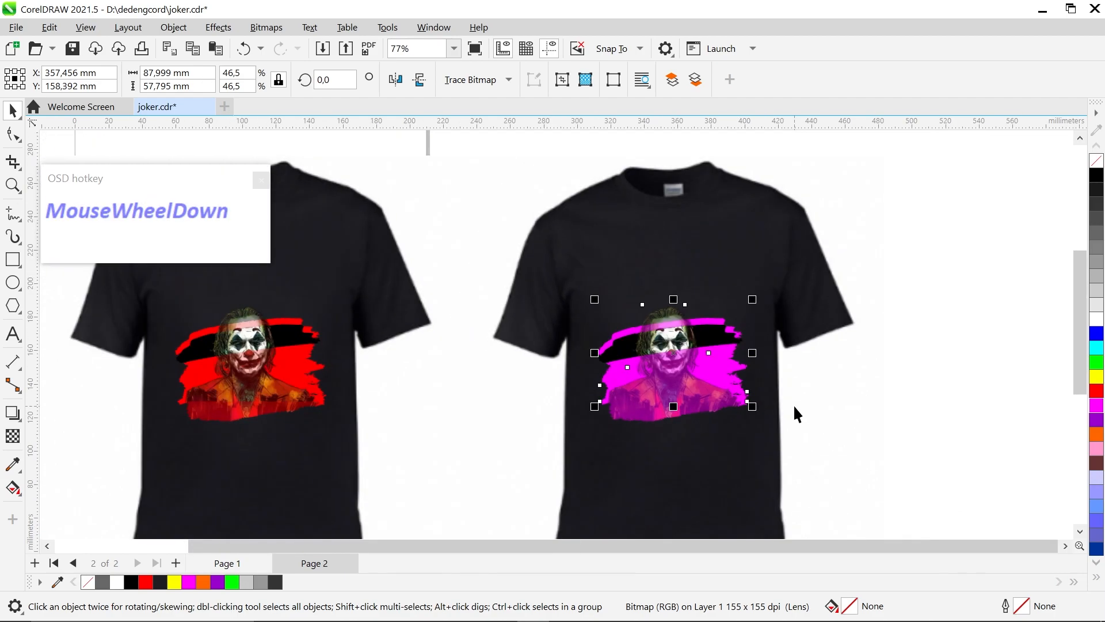
- Reorder the portrait on the red T-shirt so it sits behind the strip and the red brush stroke
{"action": "scroll", "coordinate": [506, 495], "scroll_direction": "up", "scroll_amount": 1}
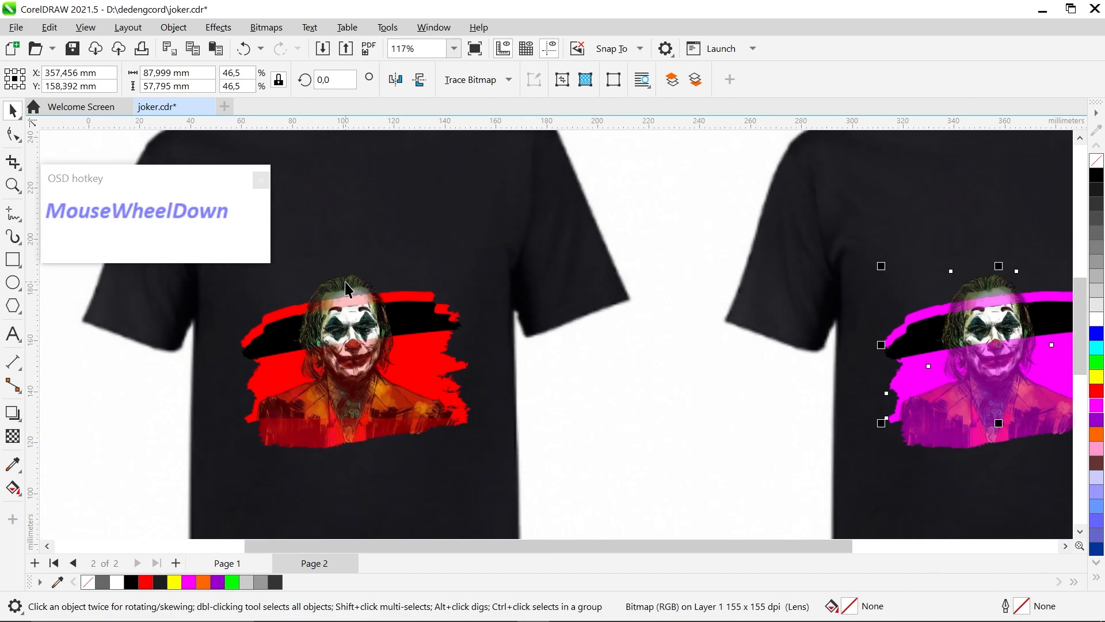
{"action": "left_click", "coordinate": [345, 282]}
{"action": "left_click_drag", "start_coordinate": [345, 279], "coordinate": [390, 266]}
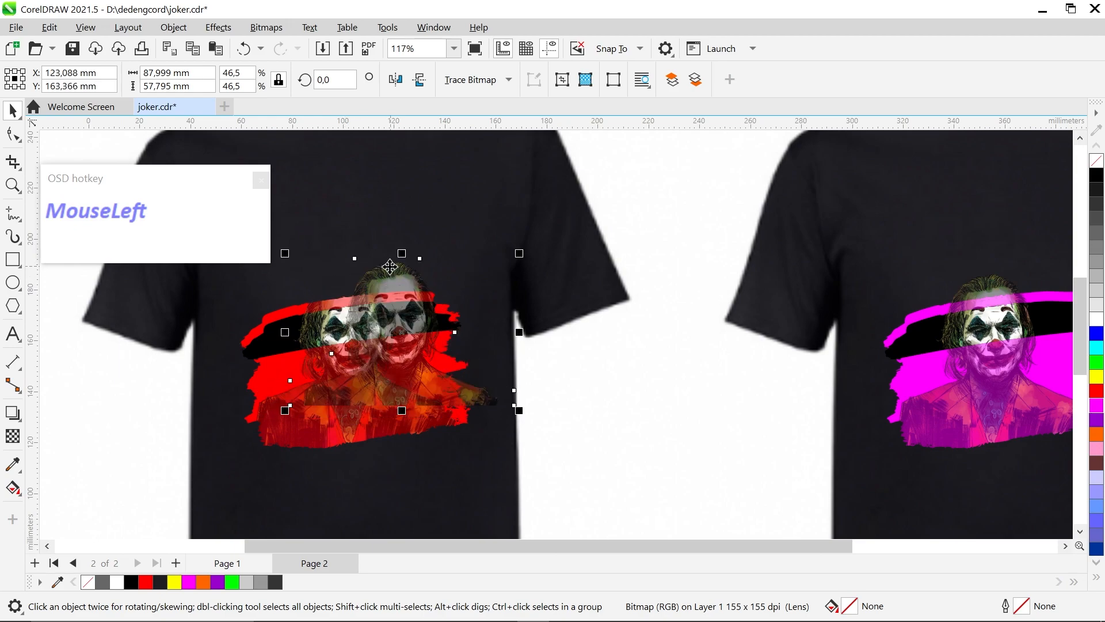
{"action": "key", "text": "ctrl+z"}
{"action": "key", "text": "ctrl+Page_Down"}
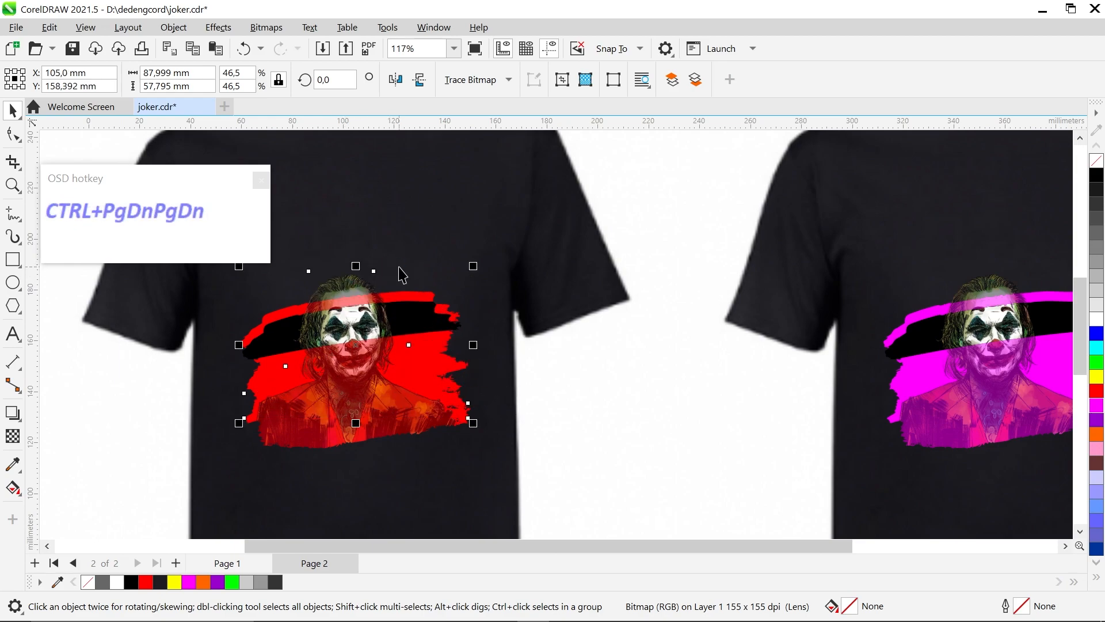
- Examine the red and magenta T-shirt designs up close and side by side
{"action": "scroll", "coordinate": [373, 276], "scroll_direction": "down", "scroll_amount": 3}
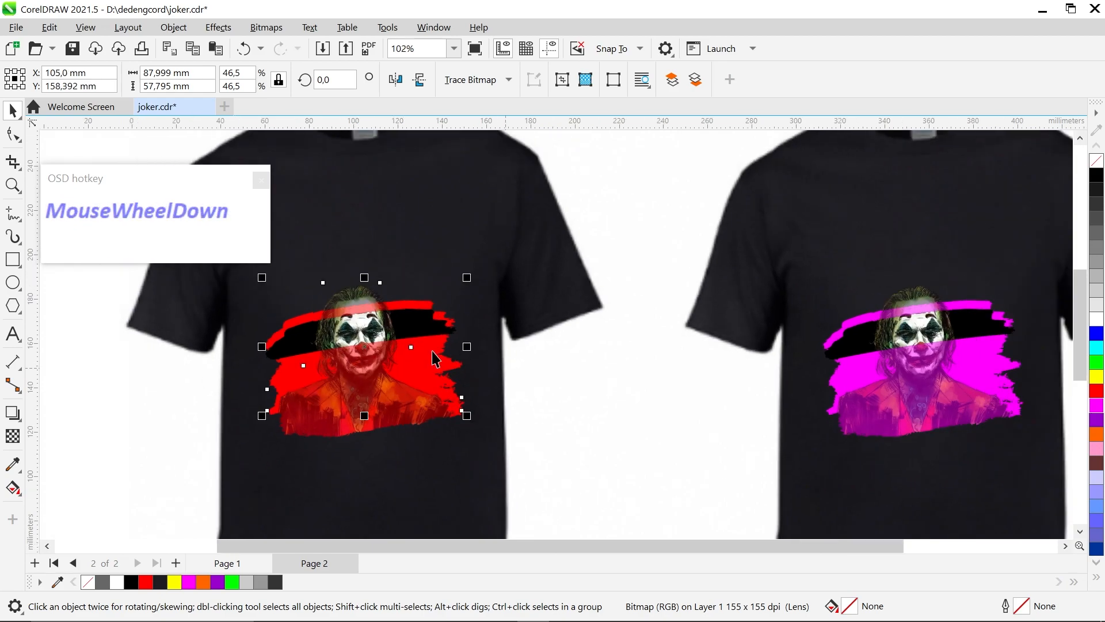
{"action": "scroll", "coordinate": [721, 357], "scroll_direction": "up", "scroll_amount": 6}
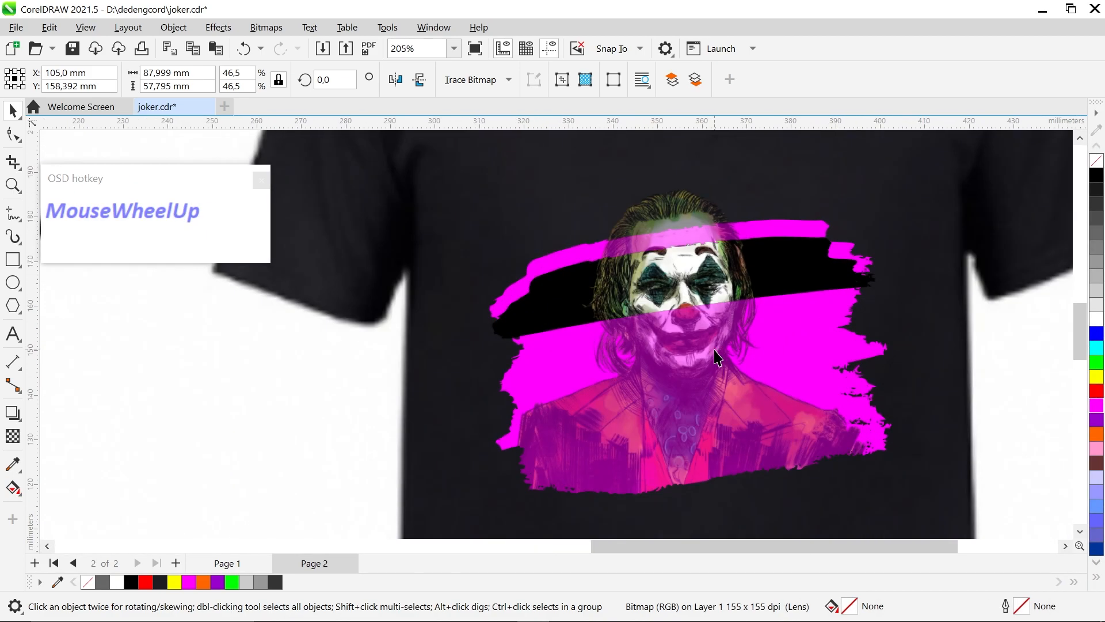
{"action": "scroll", "coordinate": [717, 357], "scroll_direction": "down", "scroll_amount": 5}
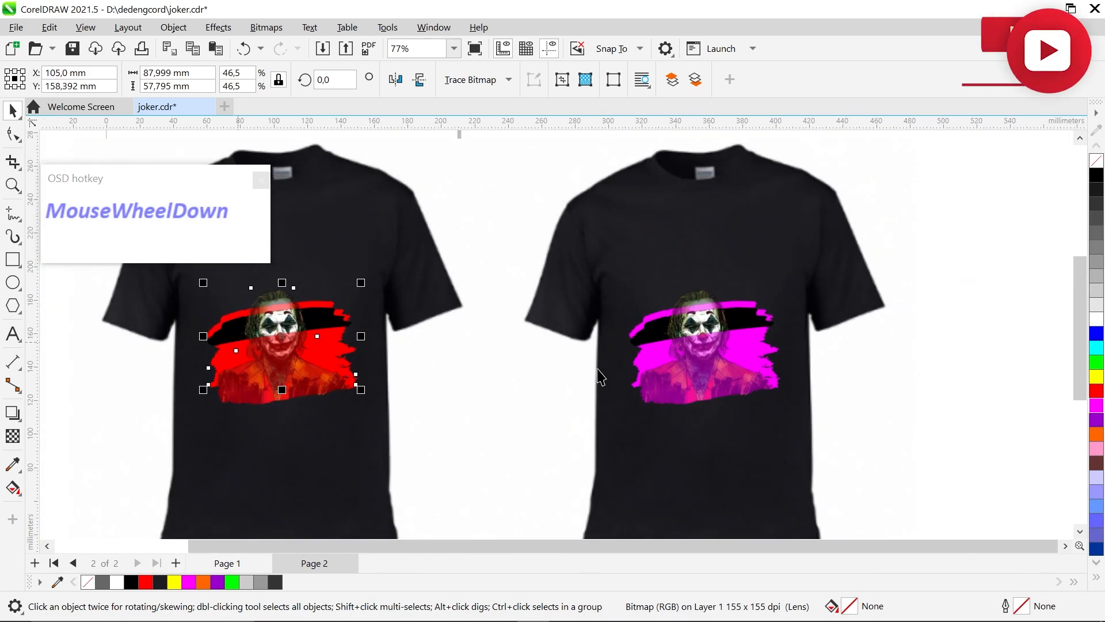
{"action": "scroll", "coordinate": [691, 385], "scroll_direction": "down", "scroll_amount": 2}
{"action": "left_click", "coordinate": [832, 410]}
{"action": "scroll", "coordinate": [685, 361], "scroll_direction": "up", "scroll_amount": 5}
{"action": "left_click", "coordinate": [662, 310]}
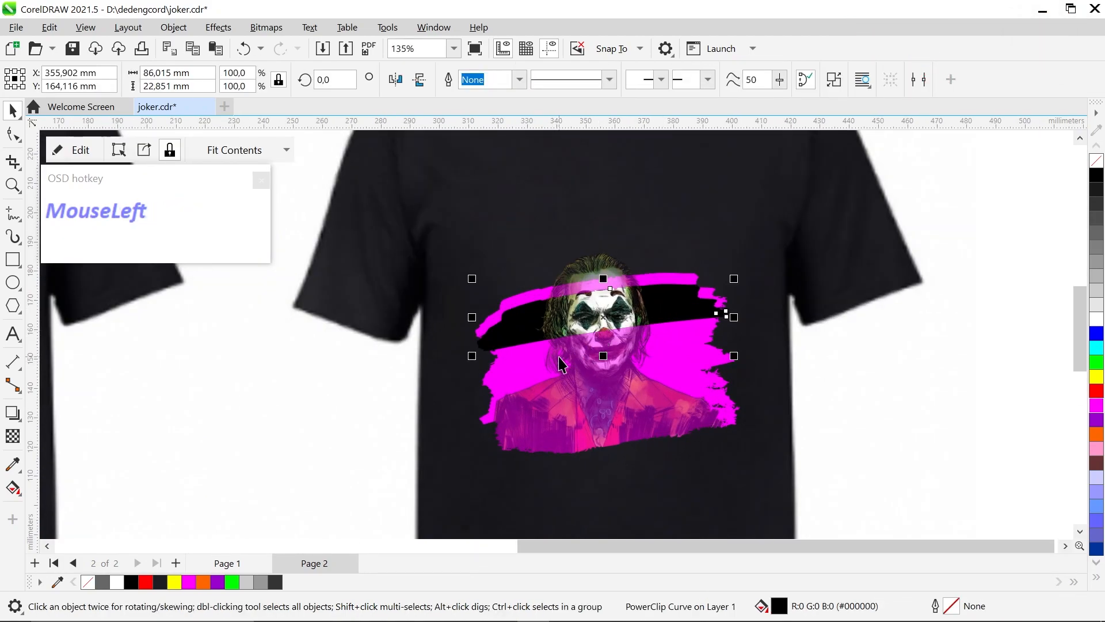
{"action": "scroll", "coordinate": [561, 363], "scroll_direction": "down", "scroll_amount": 5}
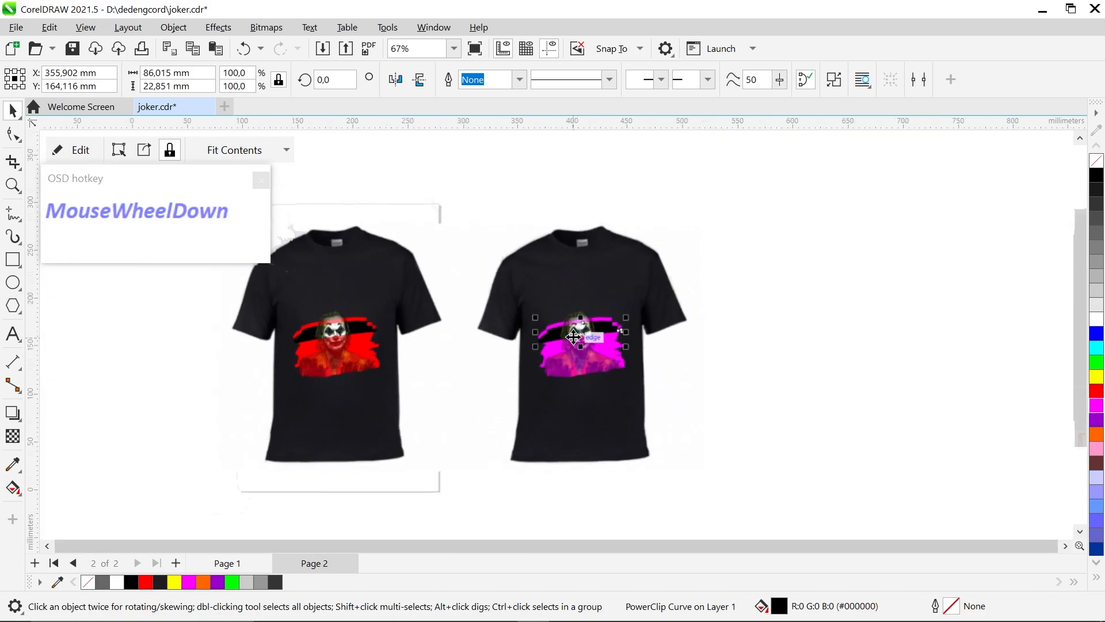
- Move the complete magenta T-shirt design closer to the red one, centred at about X 315.4 mm, and order it behind the red shirt
{"action": "left_click_drag", "start_coordinate": [808, 480], "coordinate": [445, 202]}
{"action": "left_click_drag", "start_coordinate": [553, 275], "coordinate": [528, 285]}
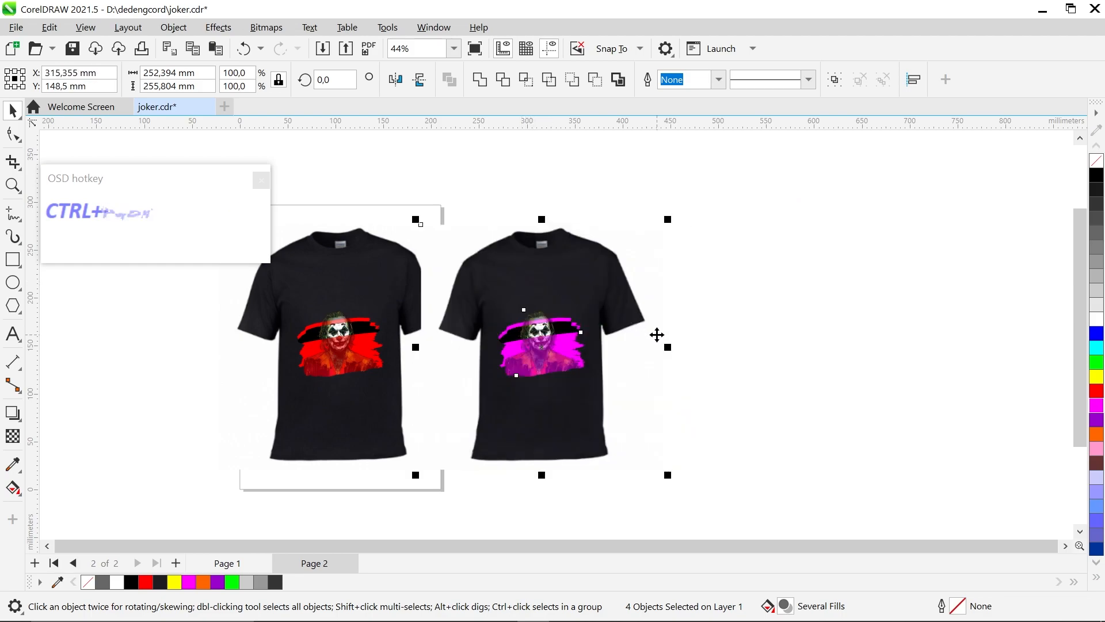
{"action": "key", "text": "ctrl+Page_Down"}
{"action": "key", "text": "ctrl+Page_Down"}
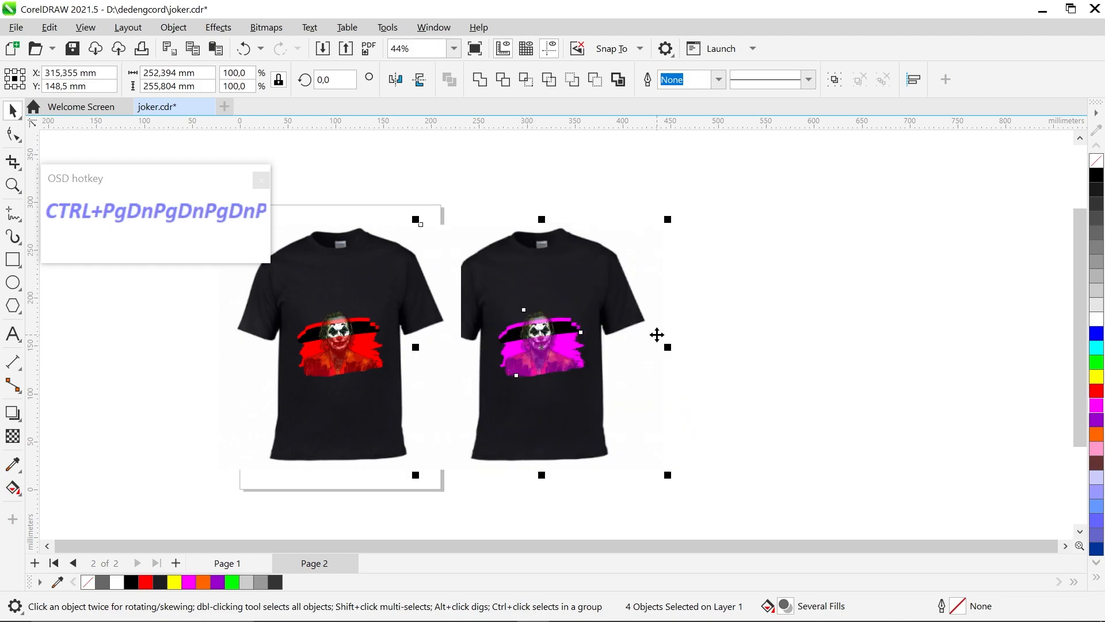
- Duplicate the complete magenta T-shirt design on its outer side, centred at about X 592 mm
{"action": "left_click_drag", "start_coordinate": [536, 326], "coordinate": [732, 316]}
{"action": "scroll", "coordinate": [567, 325], "scroll_direction": "down", "scroll_amount": 1}
{"action": "left_click", "coordinate": [942, 349]}
- Try blue on the large brush stroke of the outermost T-shirt, and fill it with yellow (#FFFF00) instead
{"action": "scroll", "coordinate": [793, 343], "scroll_direction": "up", "scroll_amount": 3}
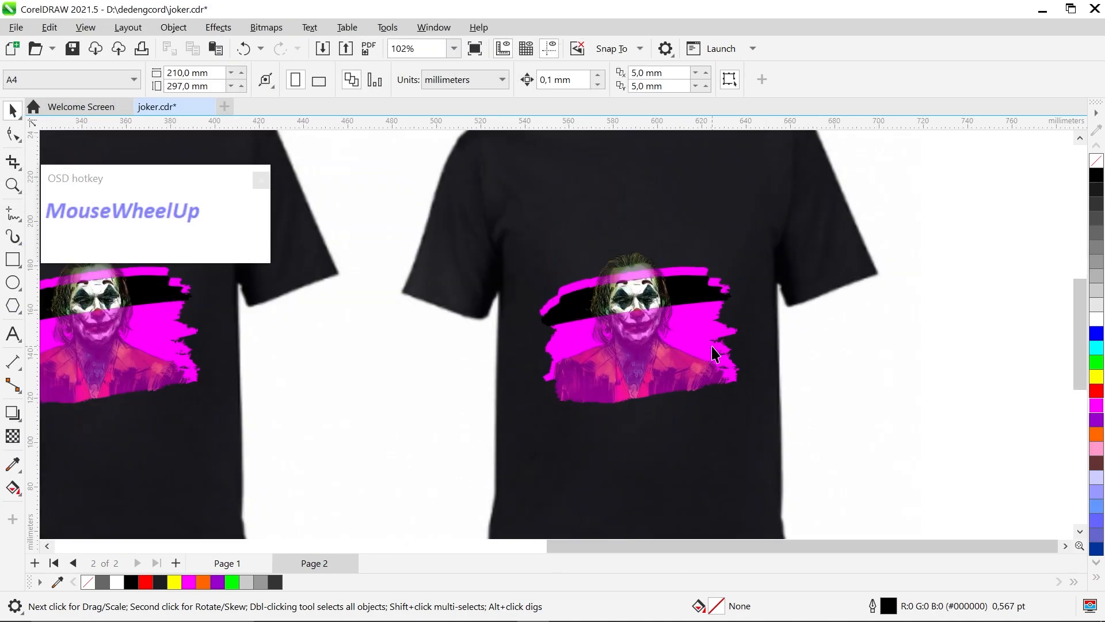
{"action": "left_click", "coordinate": [711, 346]}
{"action": "left_click", "coordinate": [1095, 336]}
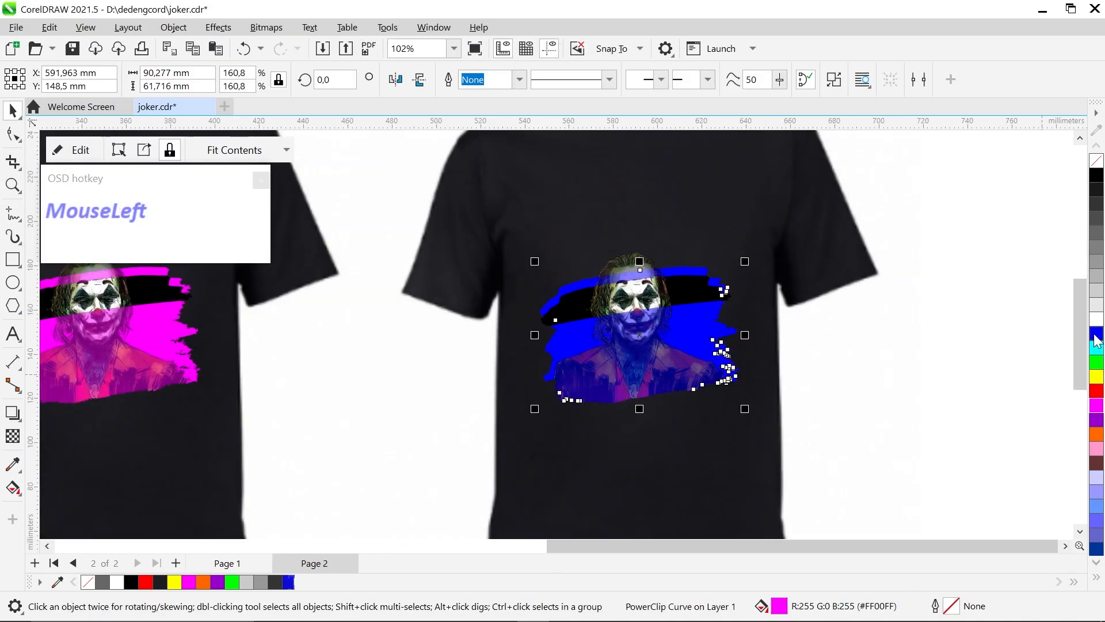
{"action": "left_click", "coordinate": [1095, 379]}
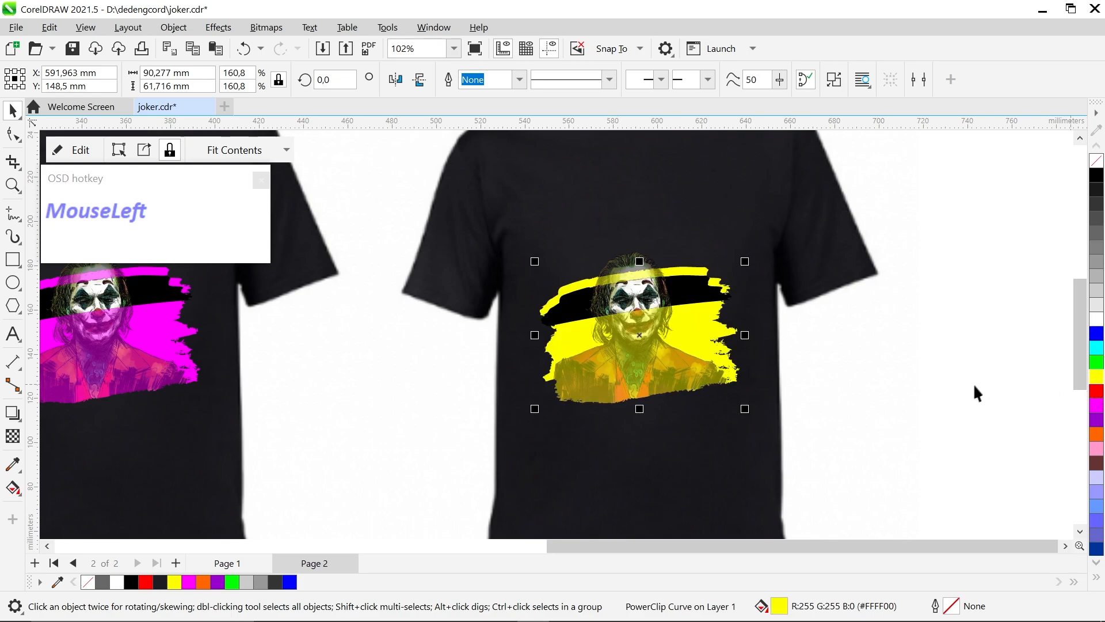